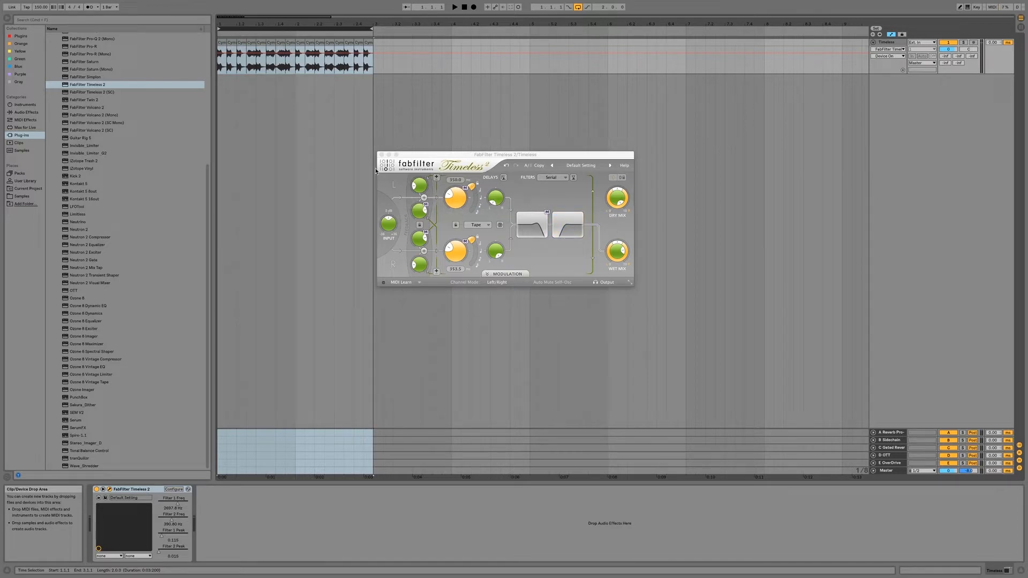
Bypass FabFilter Timeless 2 and audition the dry loop from its start
left_click(96, 490)
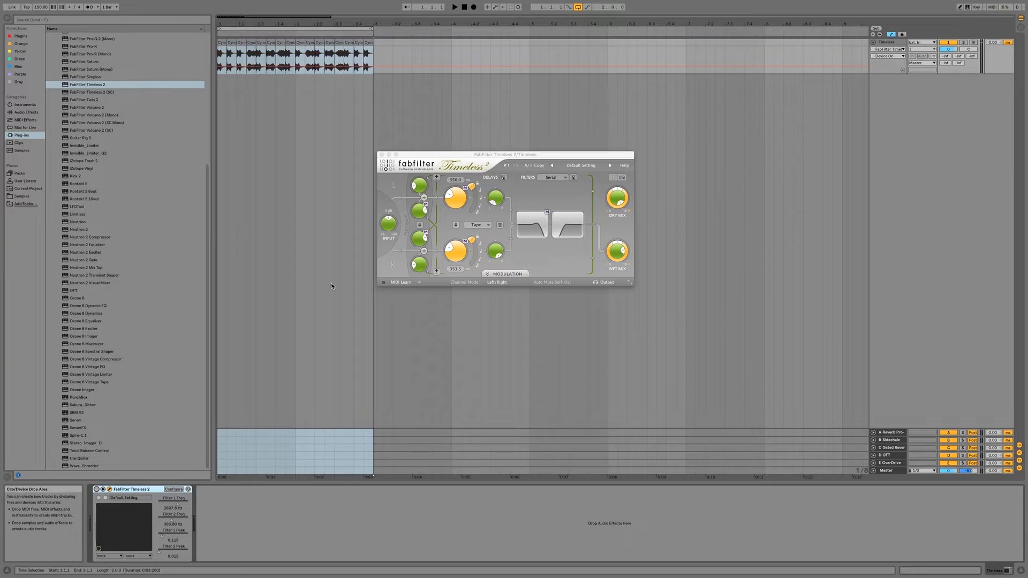
left_click(222, 42)
key("space")
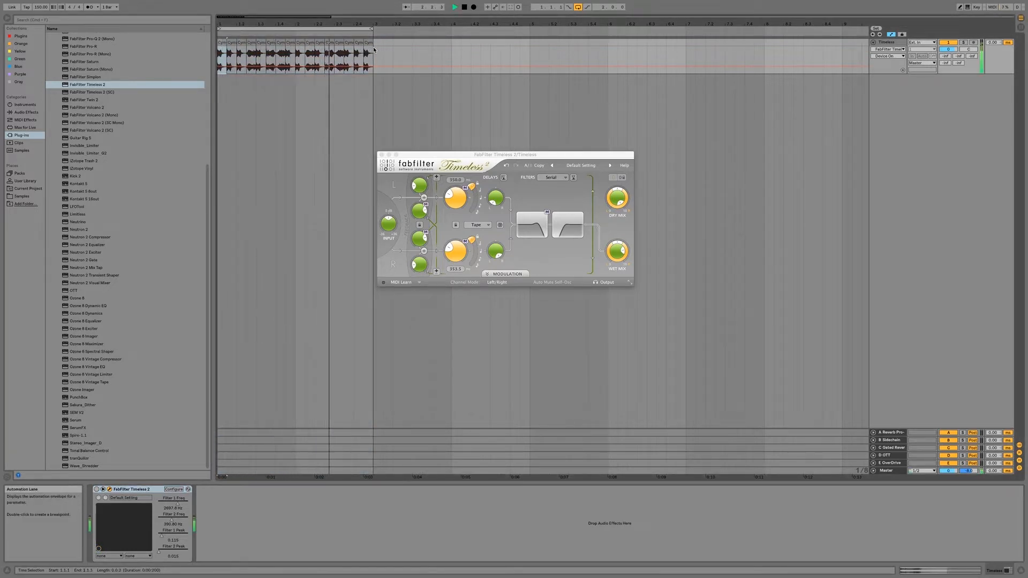
key("space")
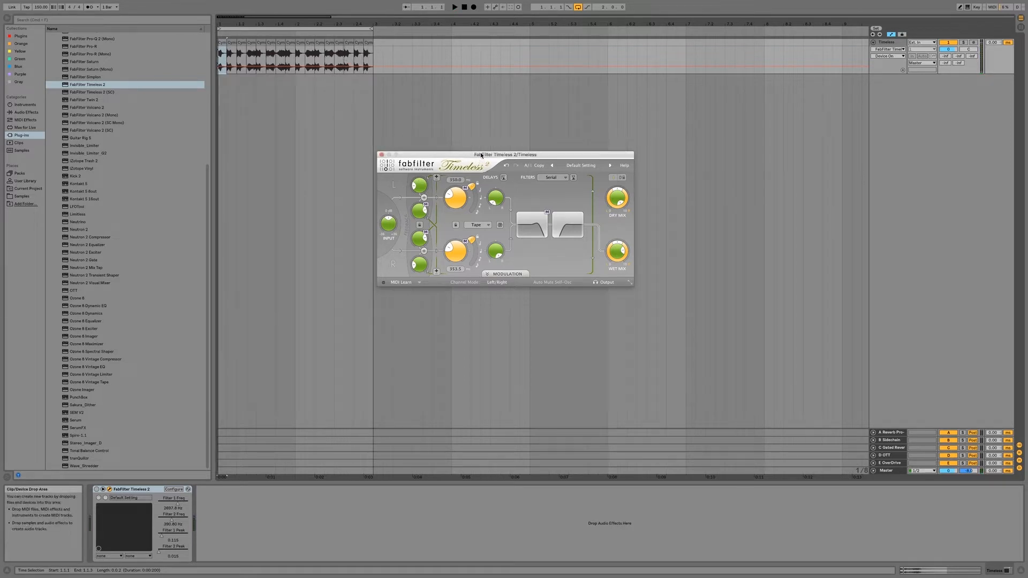
Play the loop with Timeless 2 switched back on and expand its modulation section
left_click_drag(481, 157, 459, 163)
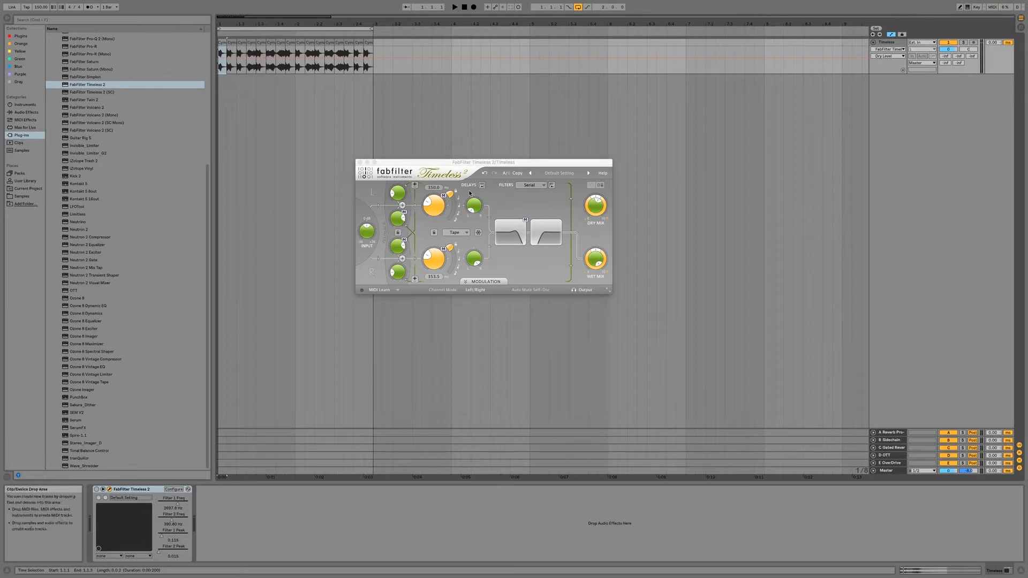
key("space")
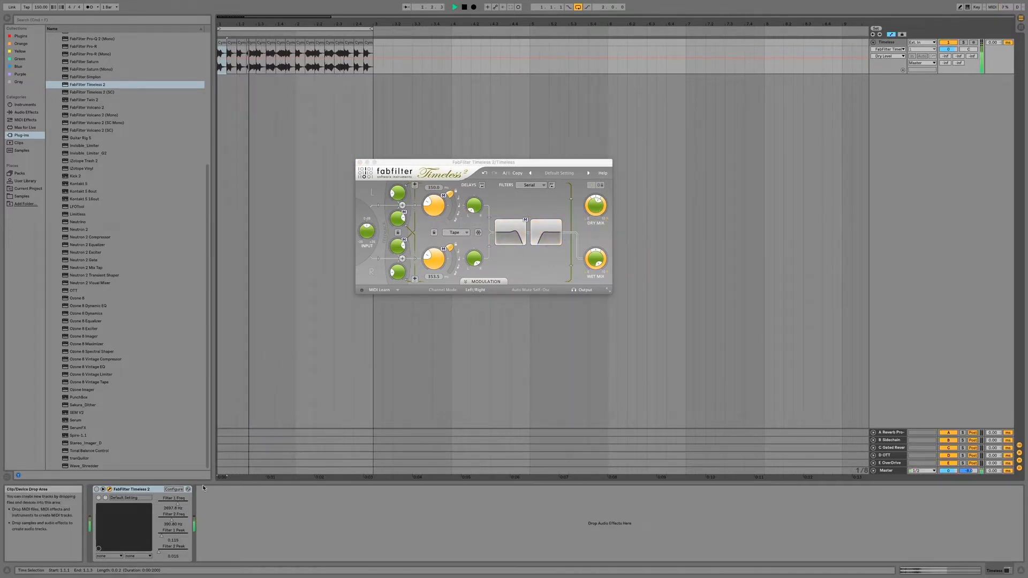
left_click(97, 489)
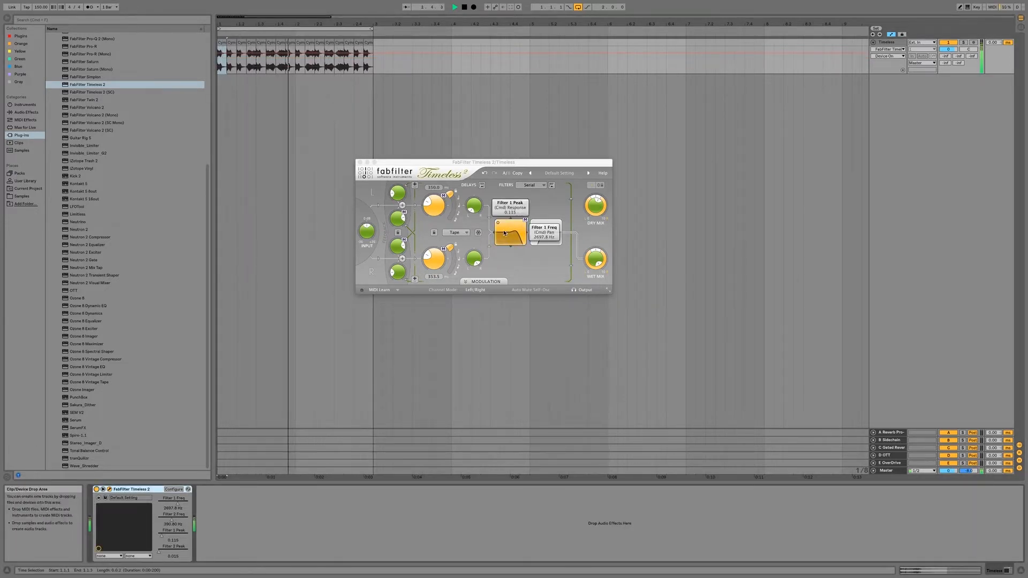
left_click(484, 281)
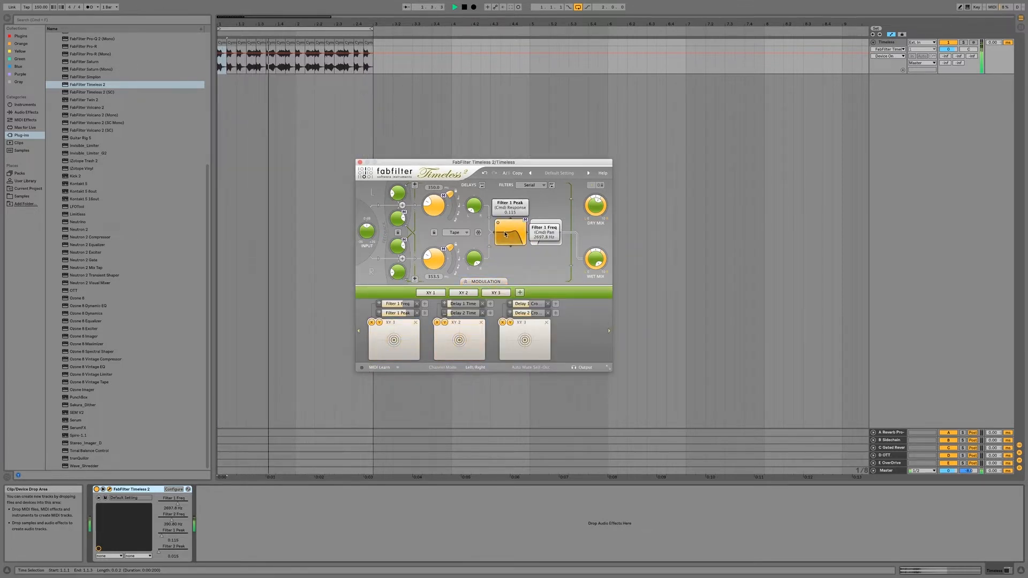
Adjust the linked filters in the filter display, setting Filter 1 to about 797 Hz with a peak of about 0.354
left_click(533, 245)
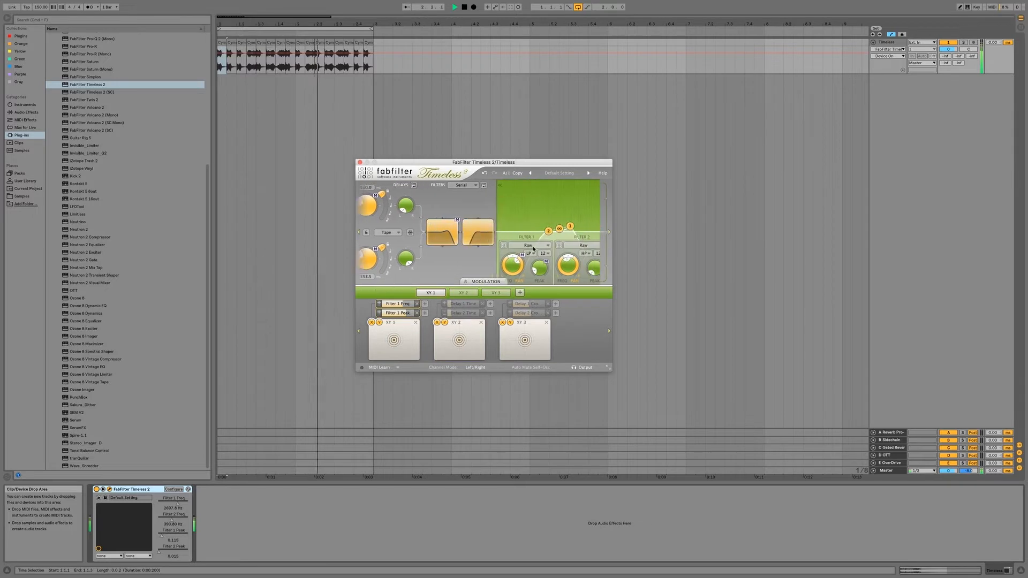
left_click(447, 227)
left_click(609, 232)
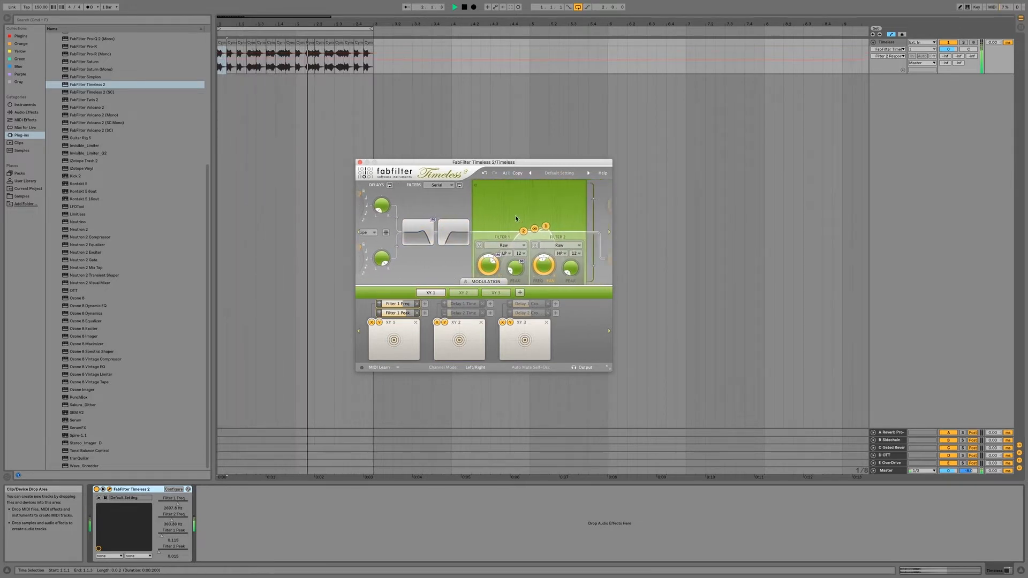
left_click_drag(447, 232, 448, 234)
left_click(447, 234)
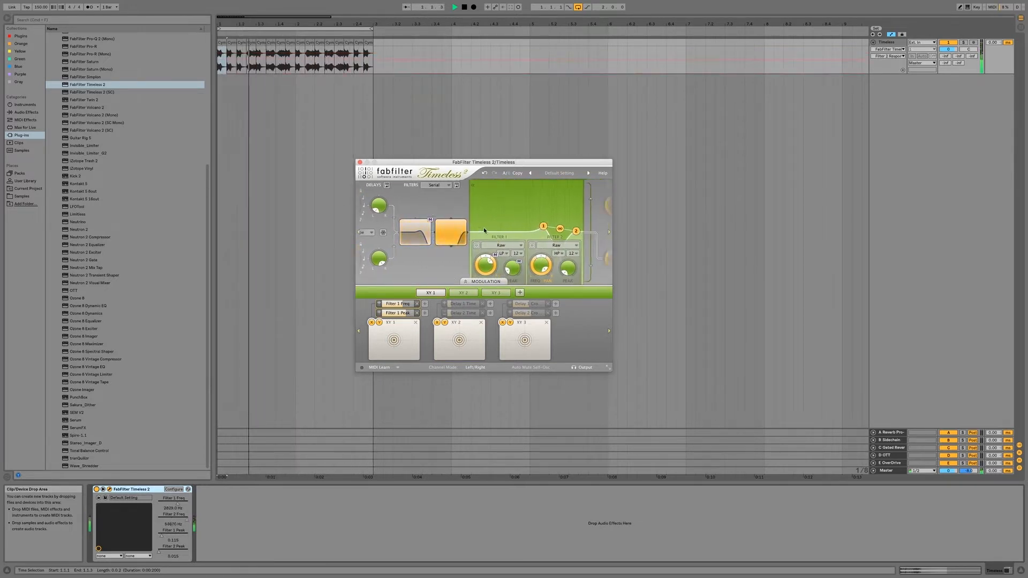
mouse_move(516, 226)
left_mouse_down()
mouse_move(492, 213)
mouse_move(475, 221)
mouse_move(503, 217)
left_mouse_up()
left_click_drag(420, 228, 422, 228)
scroll(417, 263, "left", 5)
mouse_move(445, 265)
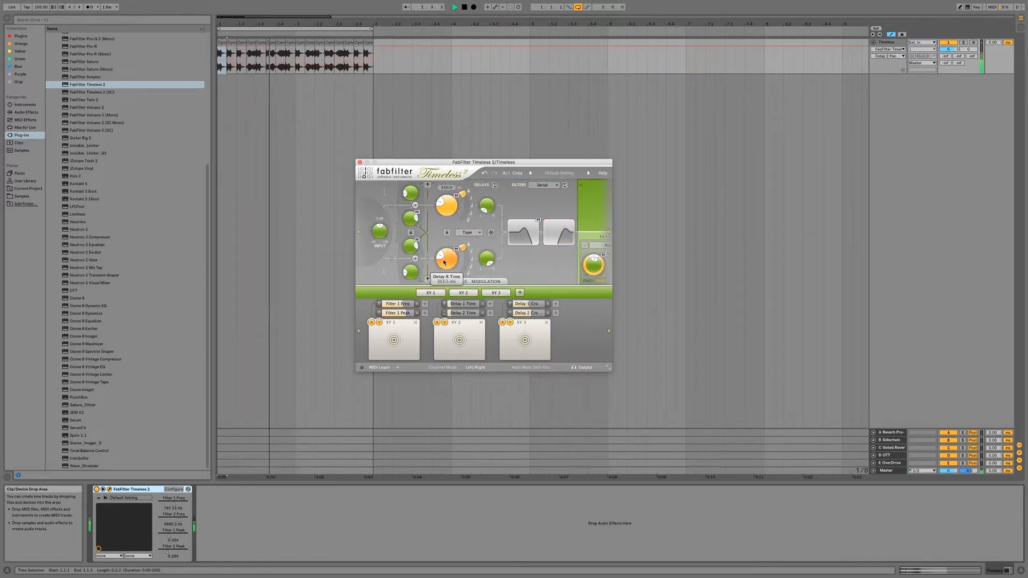
Stop playback and switch off both Filter 1 and Filter 2
key("space")
scroll(445, 264, "right", 5)
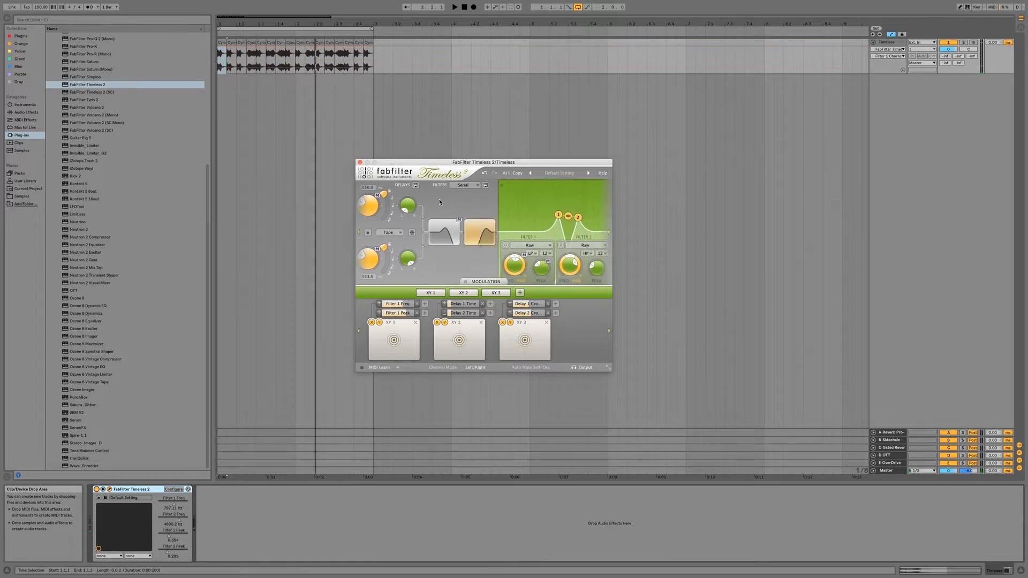
mouse_move(470, 232)
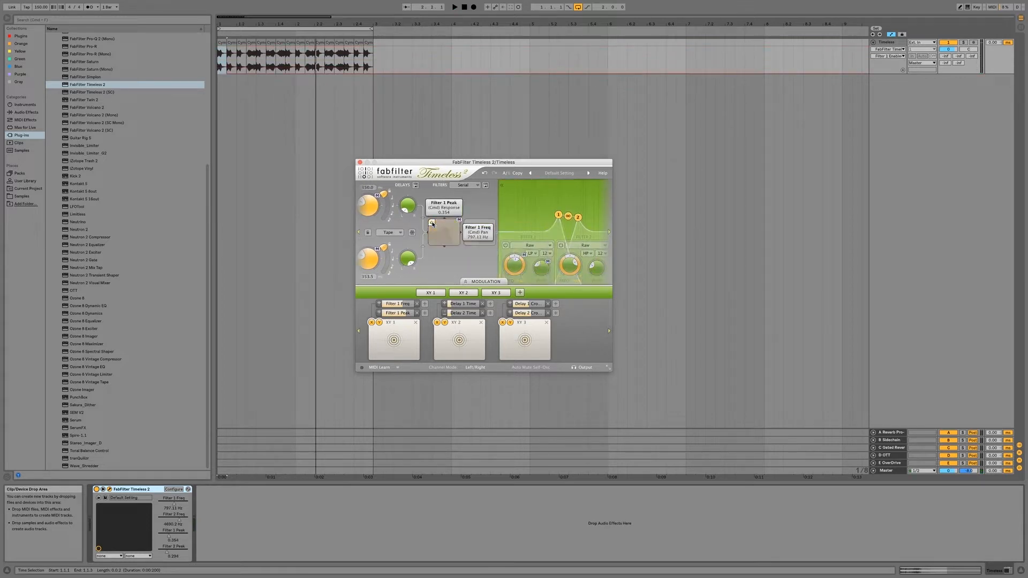
scroll(422, 255, "left", 3)
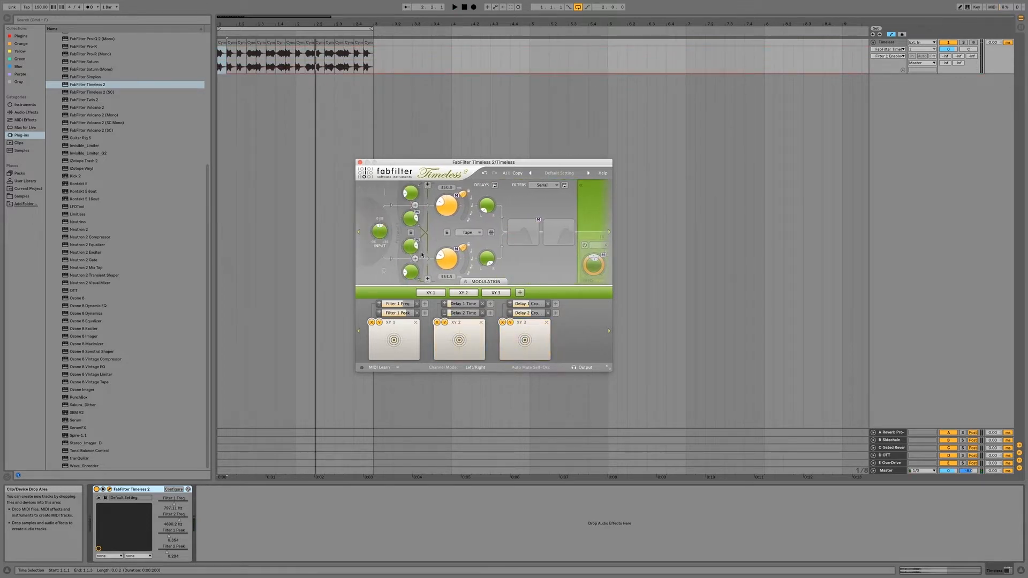
During playback, shorten the left and right delay times to about 10.1 and 6.3 ms and offset XY 2 from its centre
key("space")
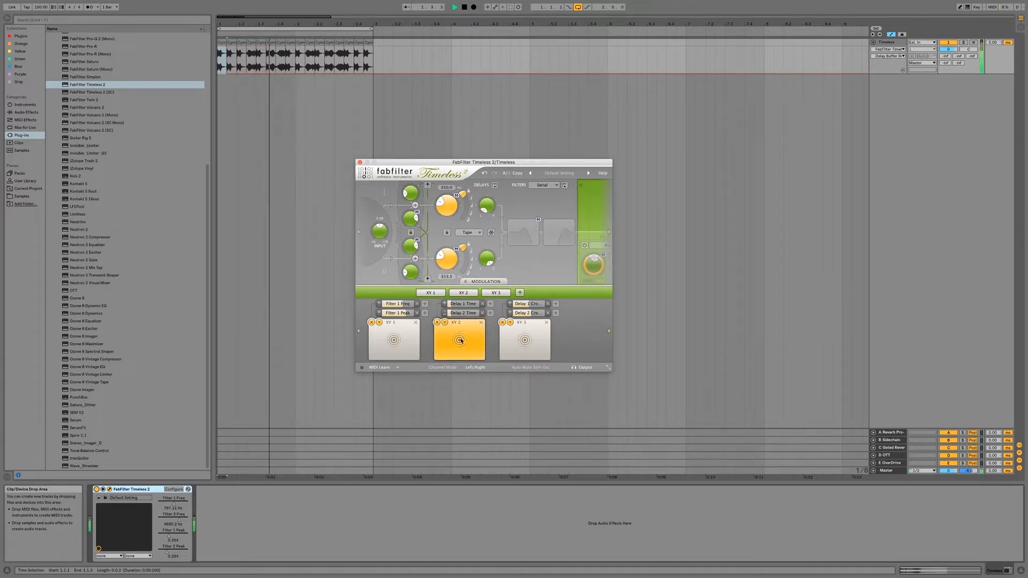
left_click_drag(461, 338, 442, 334)
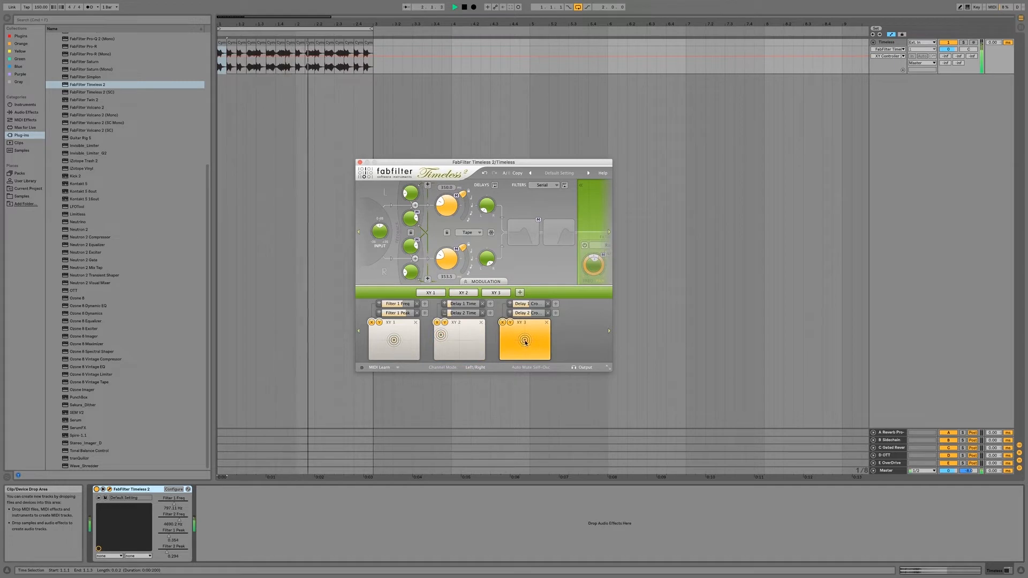
left_click_drag(442, 257, 442, 267)
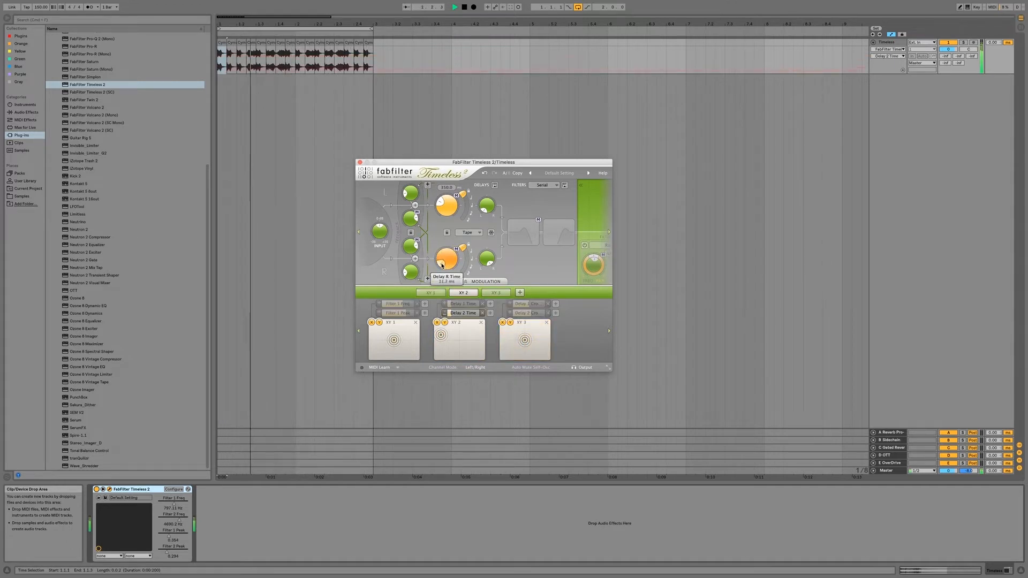
left_click_drag(440, 204, 439, 210)
mouse_move(440, 335)
left_mouse_down()
mouse_move(454, 335)
mouse_move(451, 346)
left_mouse_up()
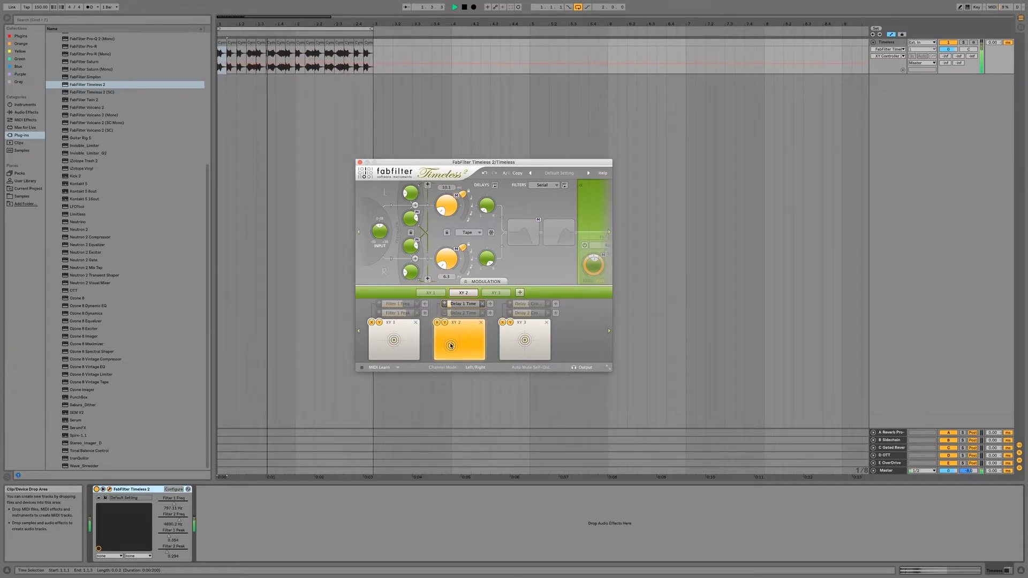
Move XY 1 slightly off centre and XY 3 horizontally to near the edge of its pad, then stop playback
left_click(395, 342)
left_click_drag(394, 342, 399, 336)
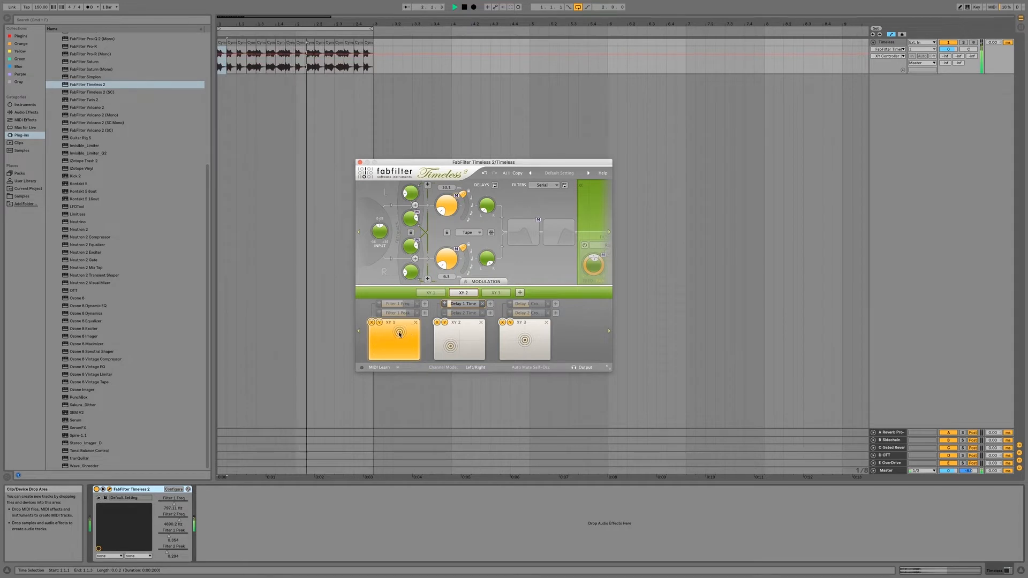
left_click(523, 341)
left_click_drag(523, 341, 544, 341)
key("space")
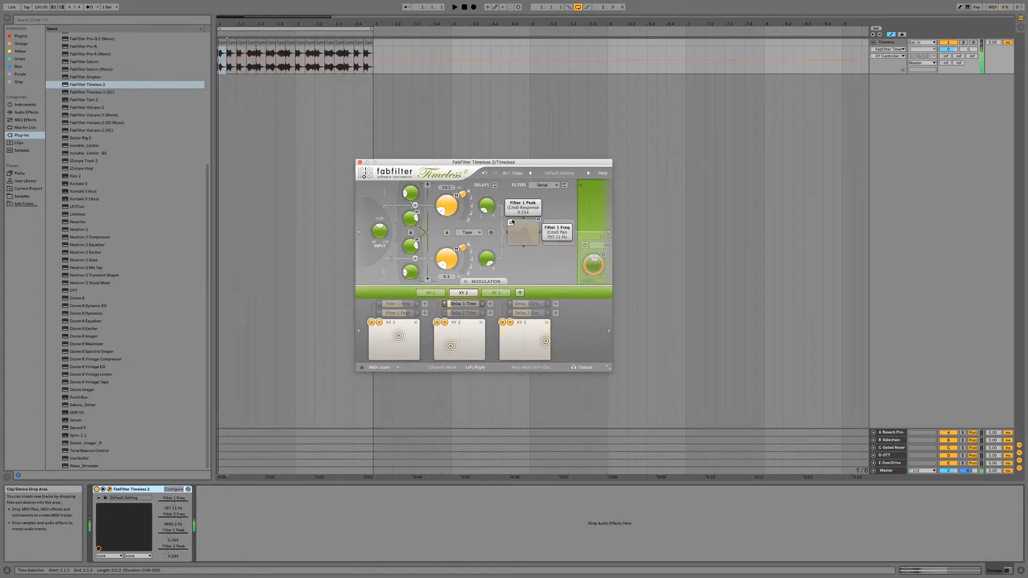
Re-enable both filters and sweep their linked high-resonance peaks down to about 48 Hz and 290 Hz during playback
left_click(511, 223)
left_click(546, 223)
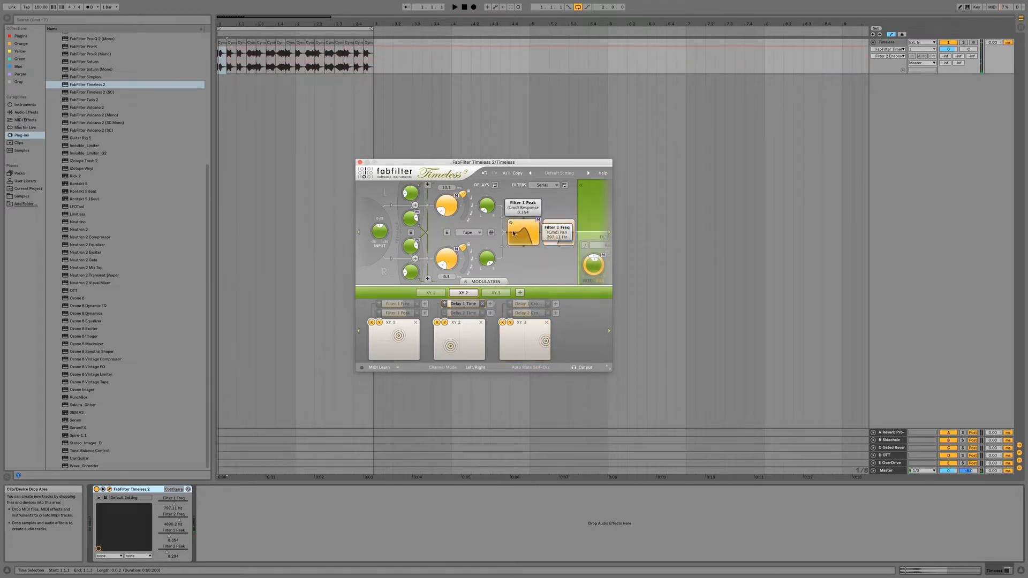
key("space")
scroll(517, 250, "right", 5)
scroll(516, 250, "right", 1)
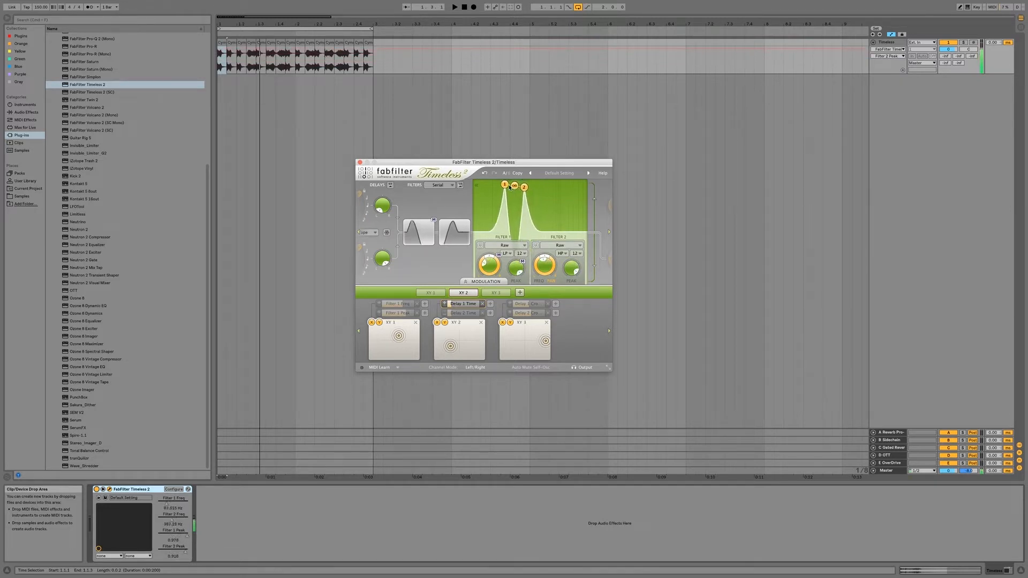
left_click_drag(536, 189, 513, 185)
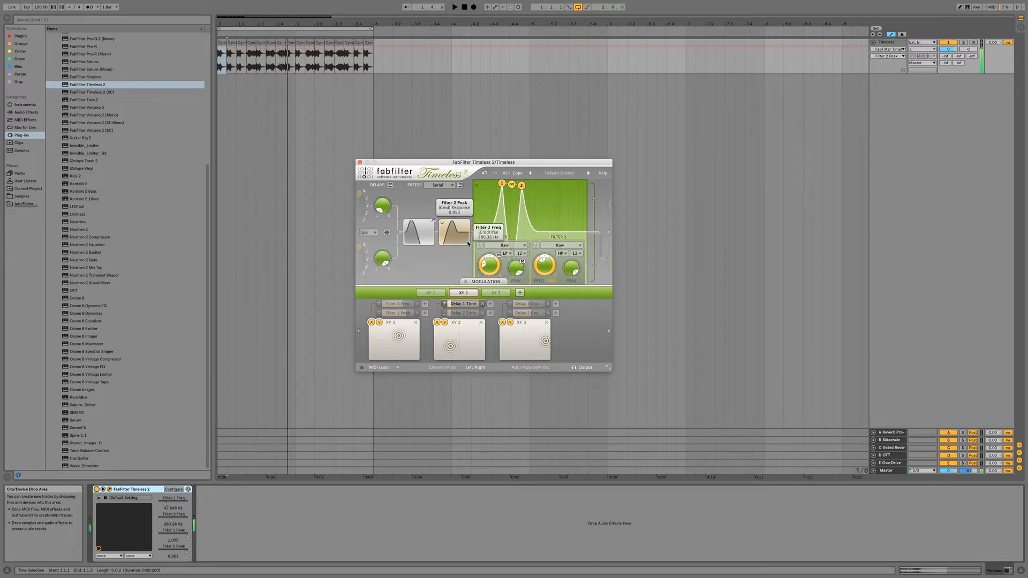
Readjust the linked filter peaks, then set Filter 1's character to FabFilter One and Filter 2's to Hard
scroll(456, 261, "right", 3)
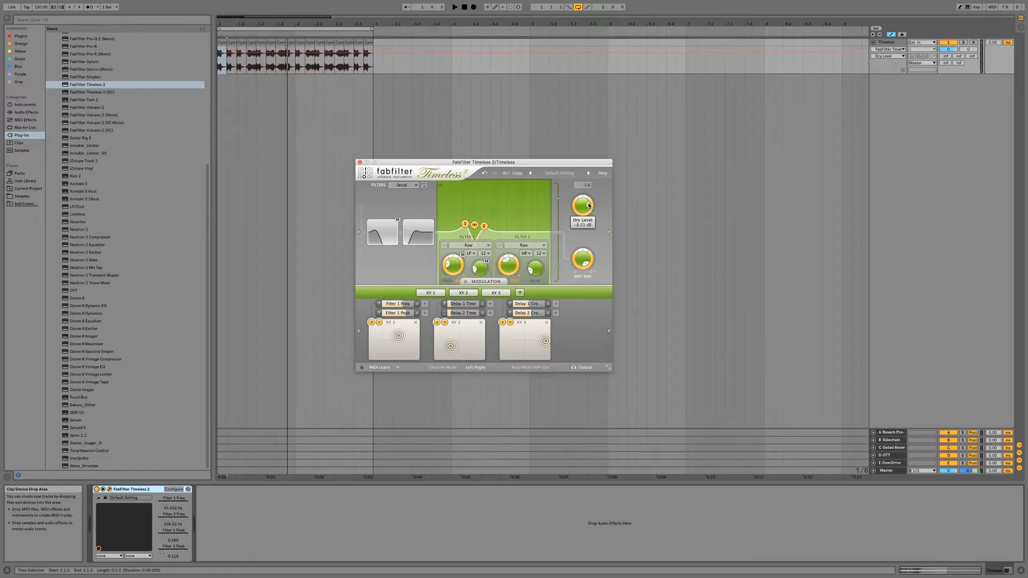
left_click_drag(474, 225, 482, 194)
left_click(470, 245)
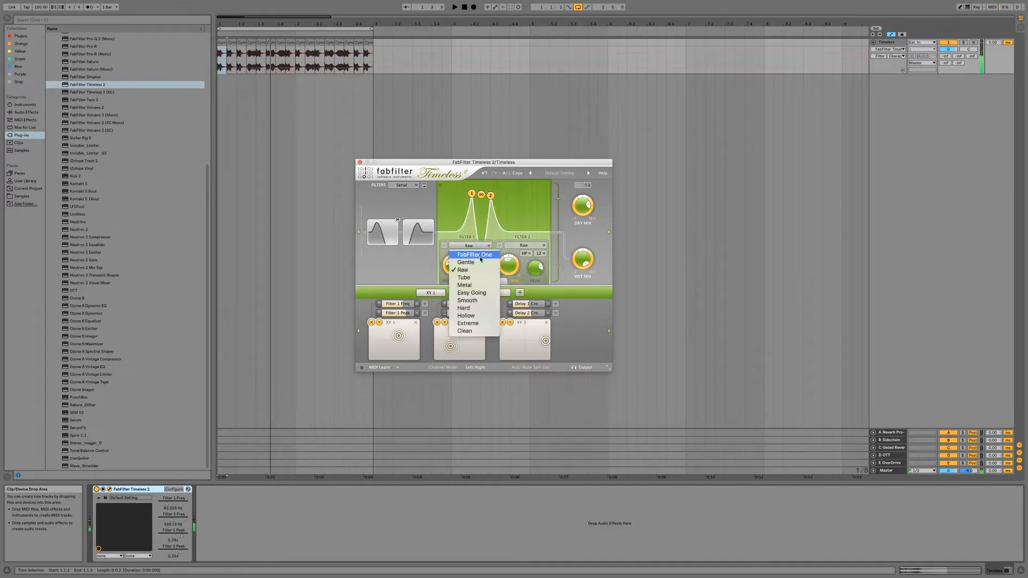
left_click(519, 246)
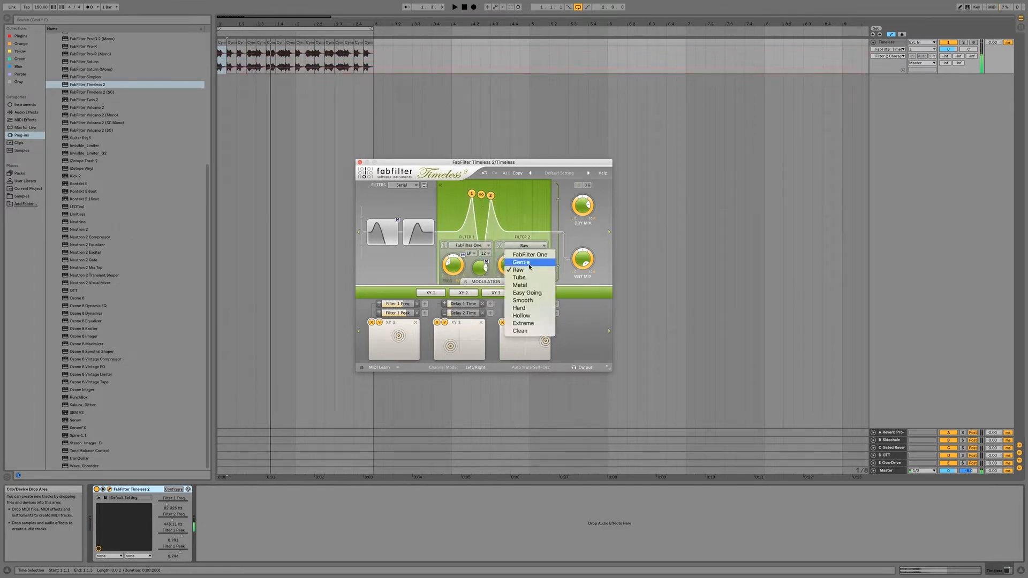
key("Return")
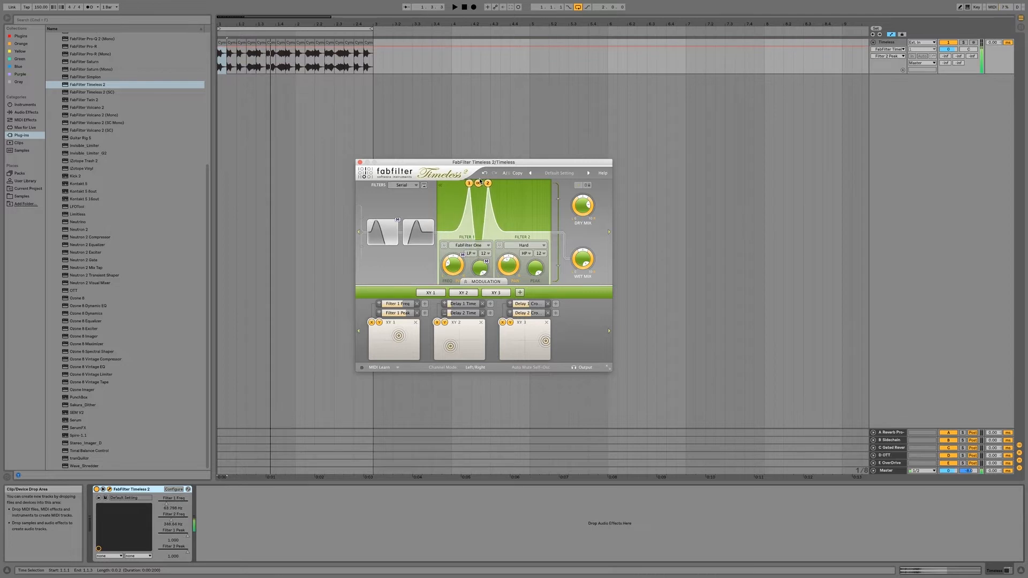
Sweep the linked filter peaks during playback and lower the dry level to about -23 dB, leaving Filter 2 at about 726 Hz
key("space")
mouse_move(483, 182)
left_mouse_down()
mouse_move(467, 172)
mouse_move(478, 179)
mouse_move(464, 191)
mouse_move(471, 184)
left_mouse_up()
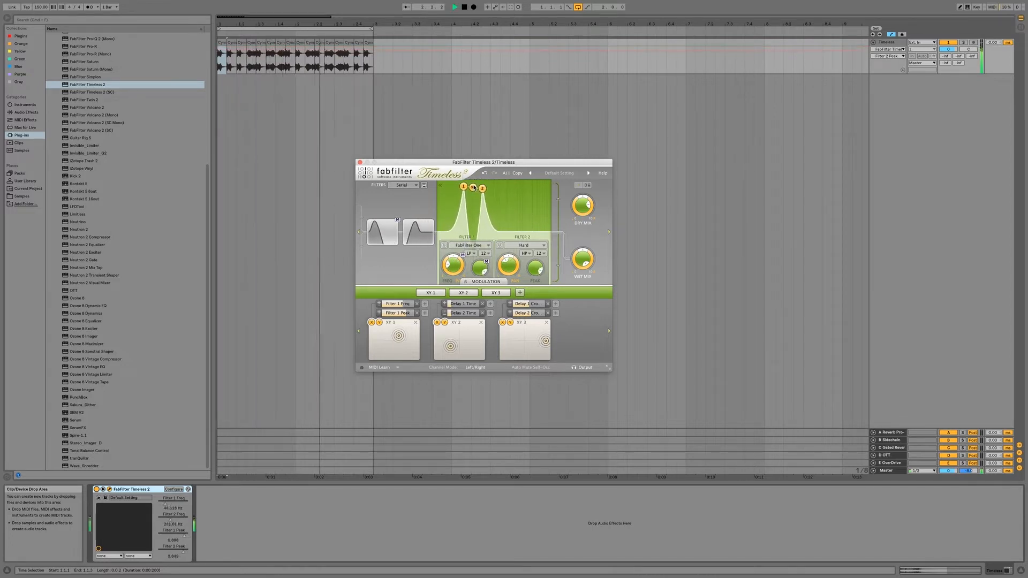
left_click(589, 207)
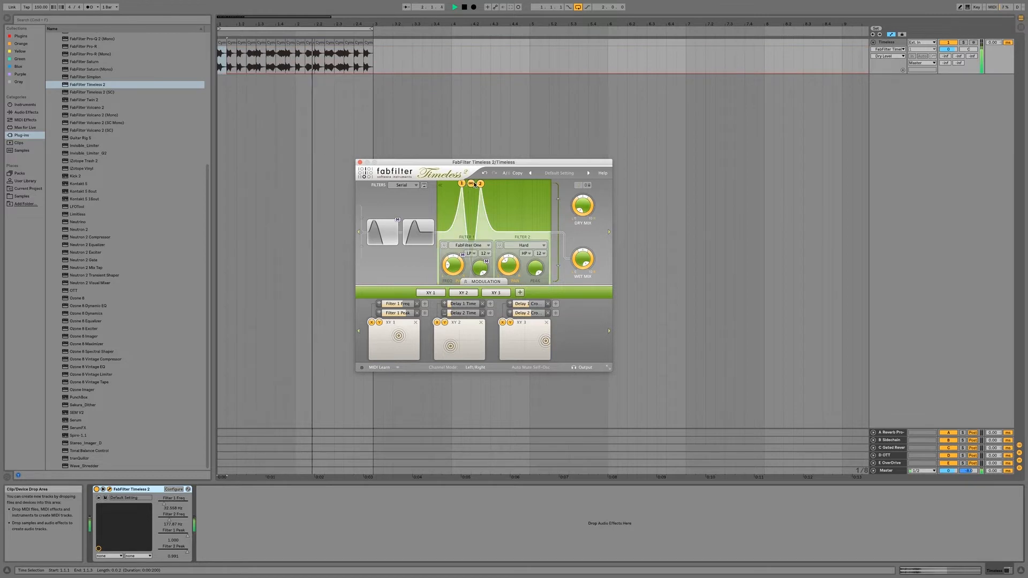
mouse_move(474, 184)
left_mouse_down()
mouse_move(484, 216)
mouse_move(497, 213)
mouse_move(486, 199)
left_mouse_up()
left_click_drag(579, 209, 579, 204)
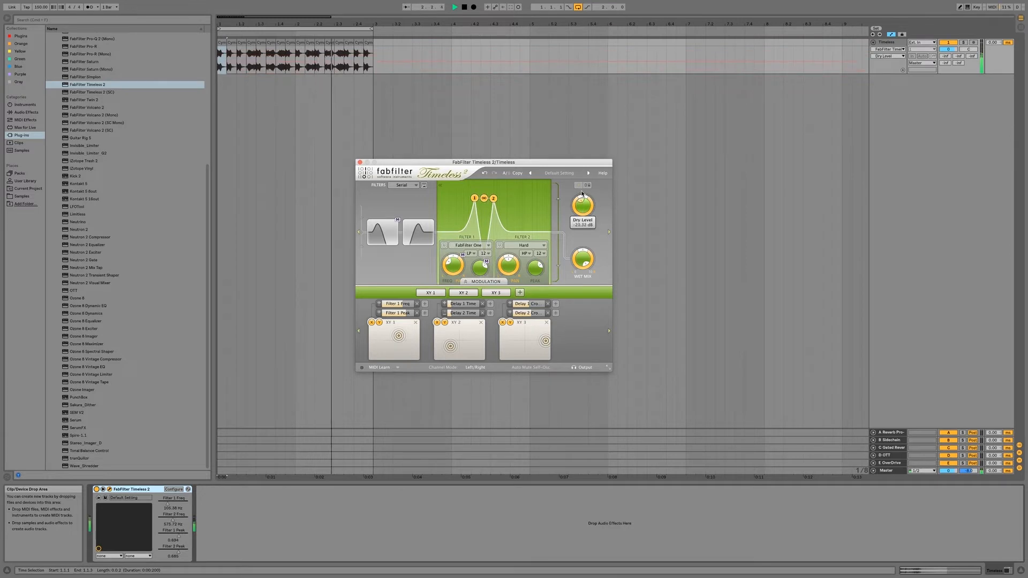
left_click_drag(467, 219, 485, 193)
Review the delay time, feedback and cross-feedback controls, and raise the input level to about 4.7 dB
scroll(393, 208, "left", 5)
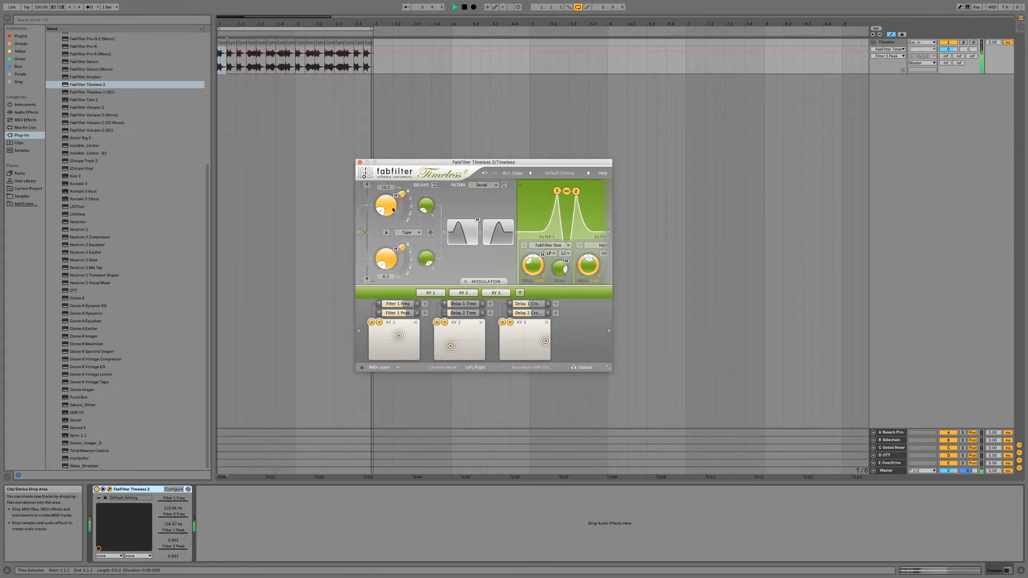
left_click(446, 206)
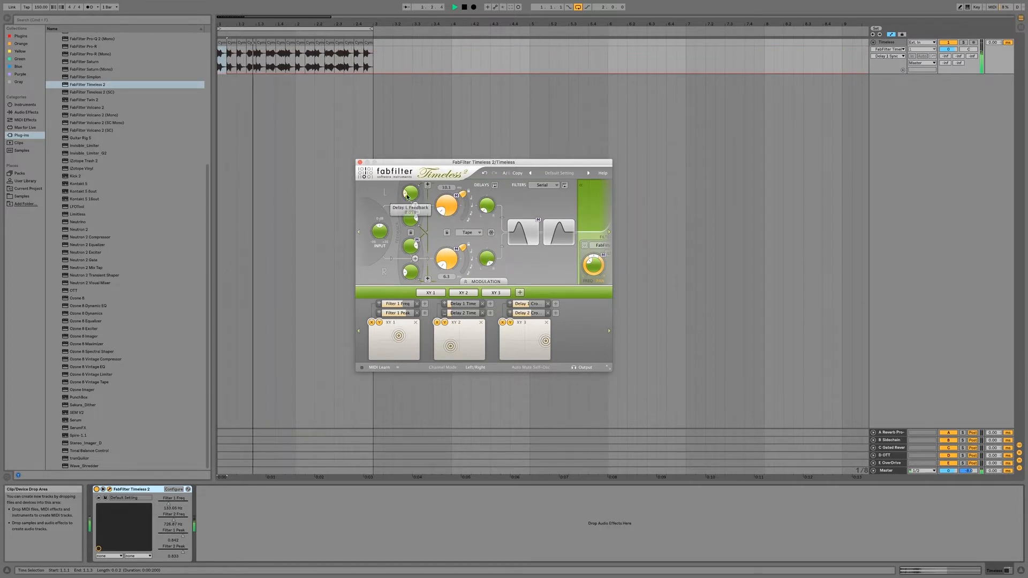
mouse_move(413, 218)
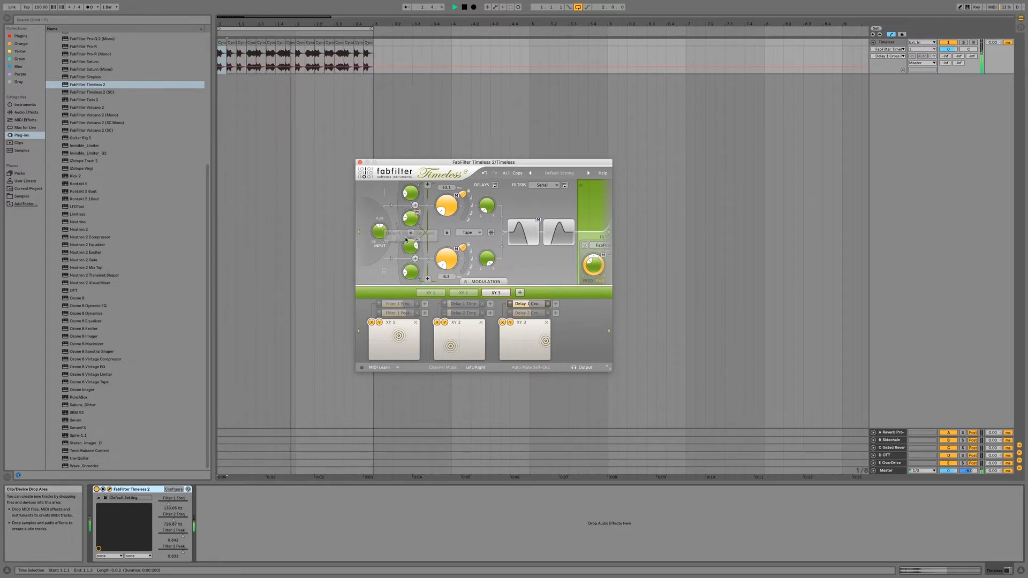
mouse_move(413, 248)
left_click_drag(382, 230, 379, 232)
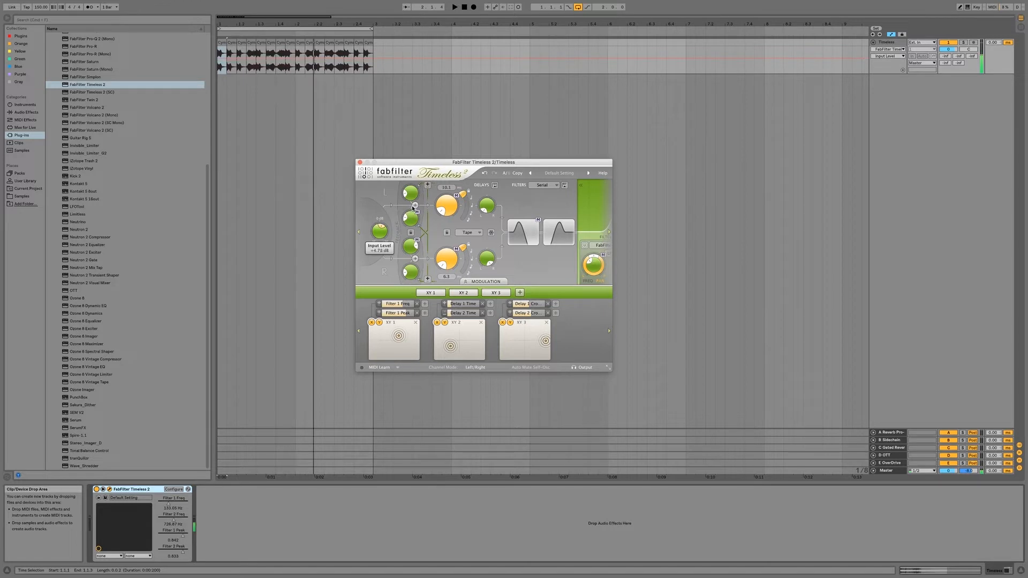
Play the loop and sweep the linked filter peaks again, bringing Filter 2 to about 1057 Hz
scroll(547, 208, "right", 3)
left_click_drag(593, 191, 577, 227)
key("space")
scroll(571, 198, "right", 3)
left_click_drag(469, 188, 490, 201)
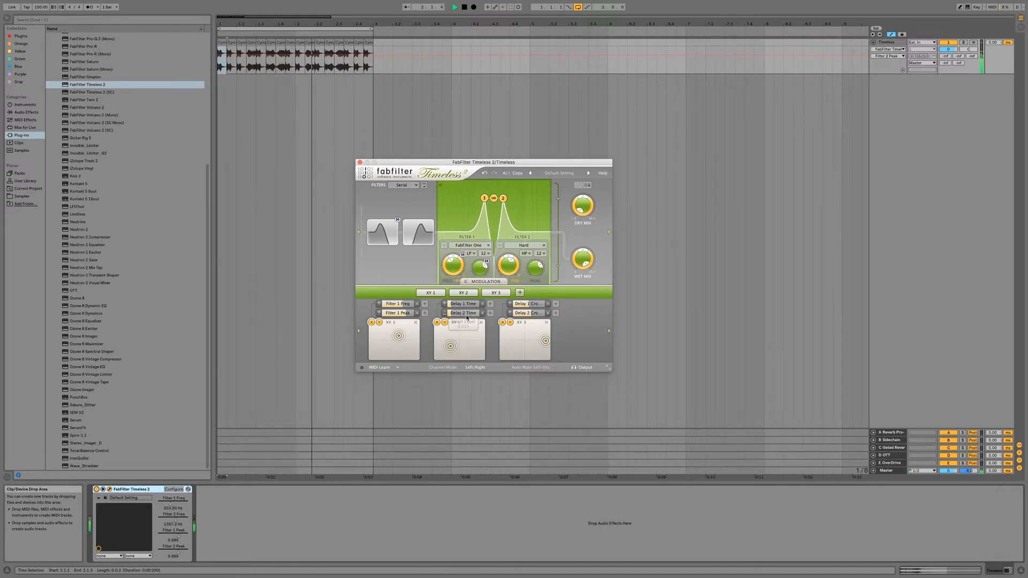
Shift the XY 1 modulation and sweep the linked filter peaks upward, bringing Filter 1 to about 434 Hz
mouse_move(398, 336)
left_mouse_down()
mouse_move(393, 327)
mouse_move(407, 338)
left_mouse_up()
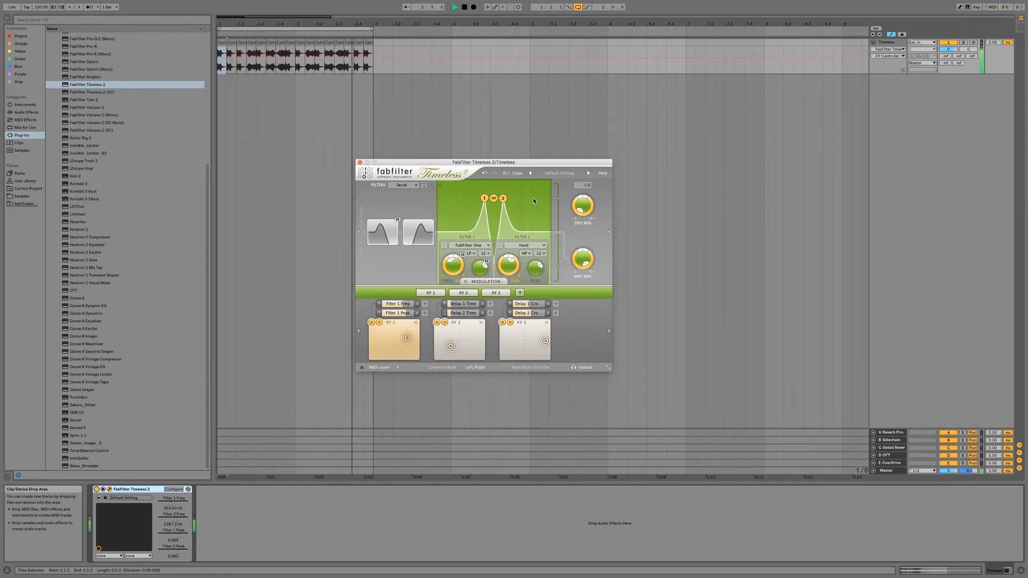
left_click_drag(493, 198, 494, 204)
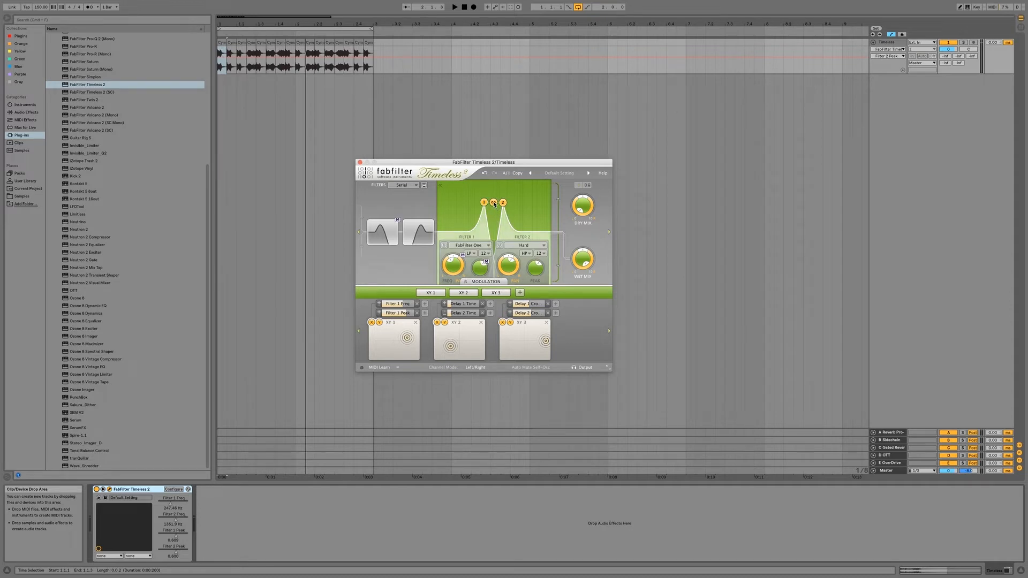
left_click_drag(494, 203, 488, 203)
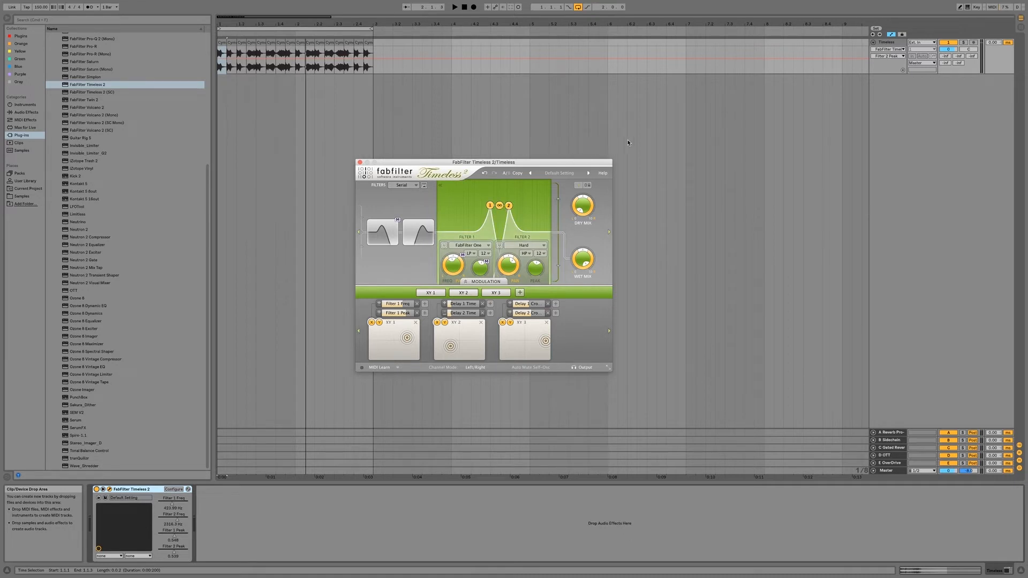
Add an audio track below the Timeless track, set its input to Resampling and arm it for recording
left_click(891, 43)
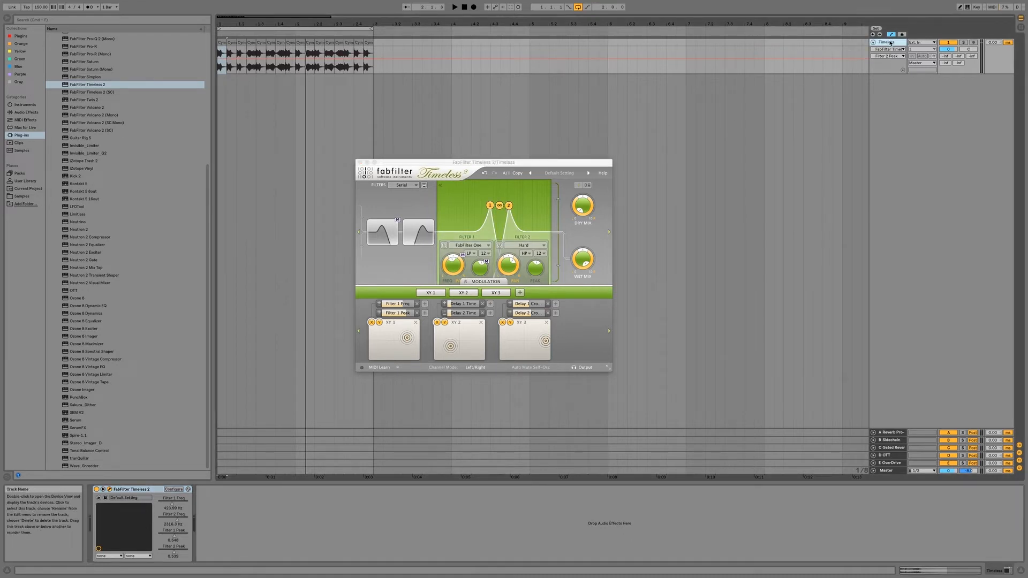
key("super+t")
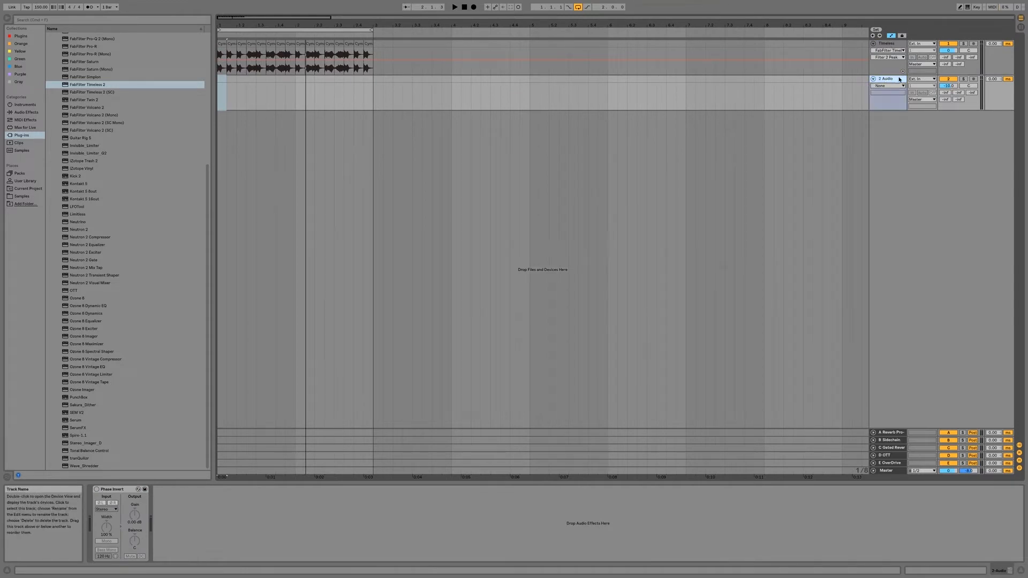
left_click(920, 79)
left_click(926, 106)
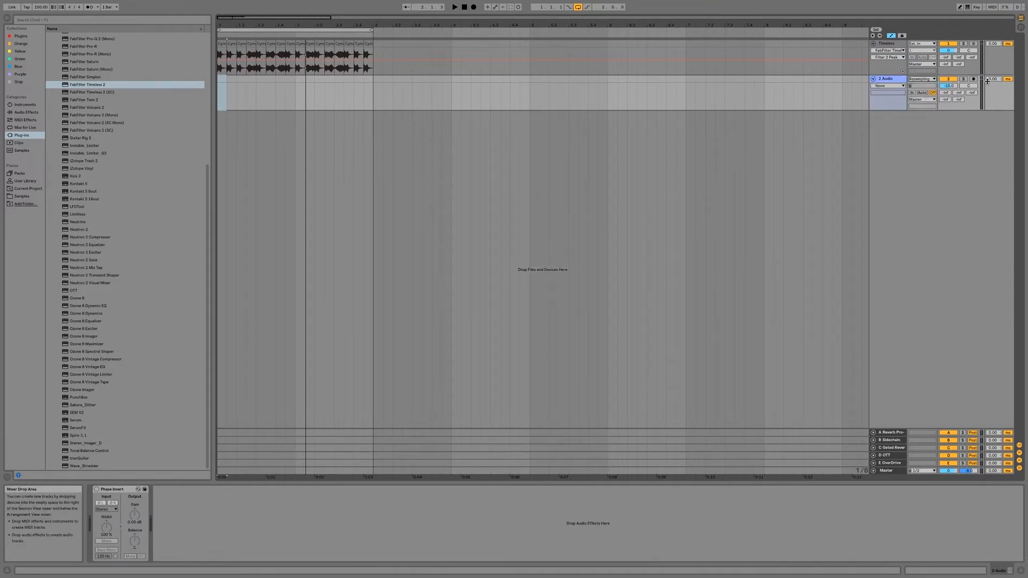
left_click(973, 79)
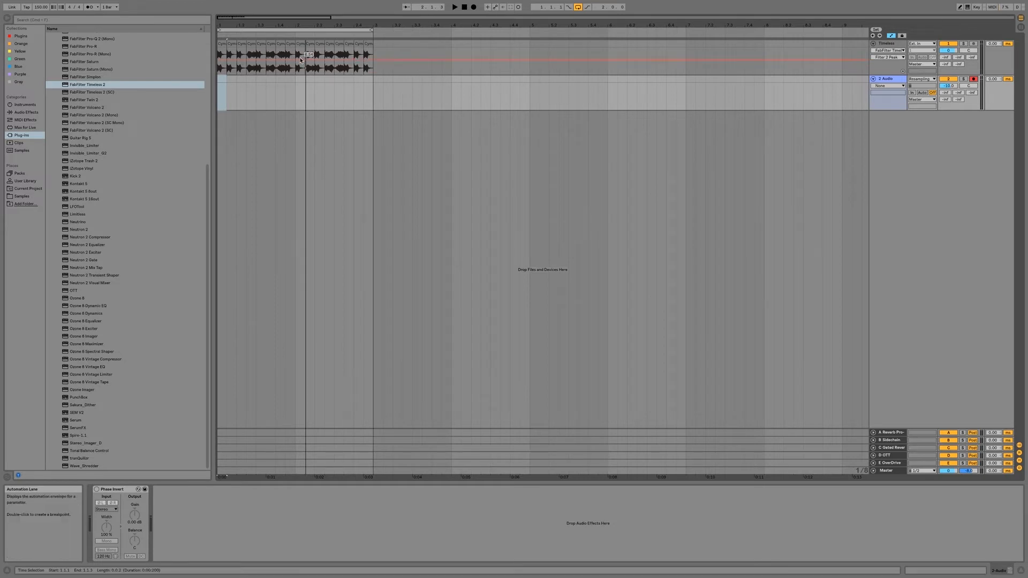
Record the resampled loop onto the new track while sweeping the linked filter peaks and moving the XY 1 controller
left_click(889, 45)
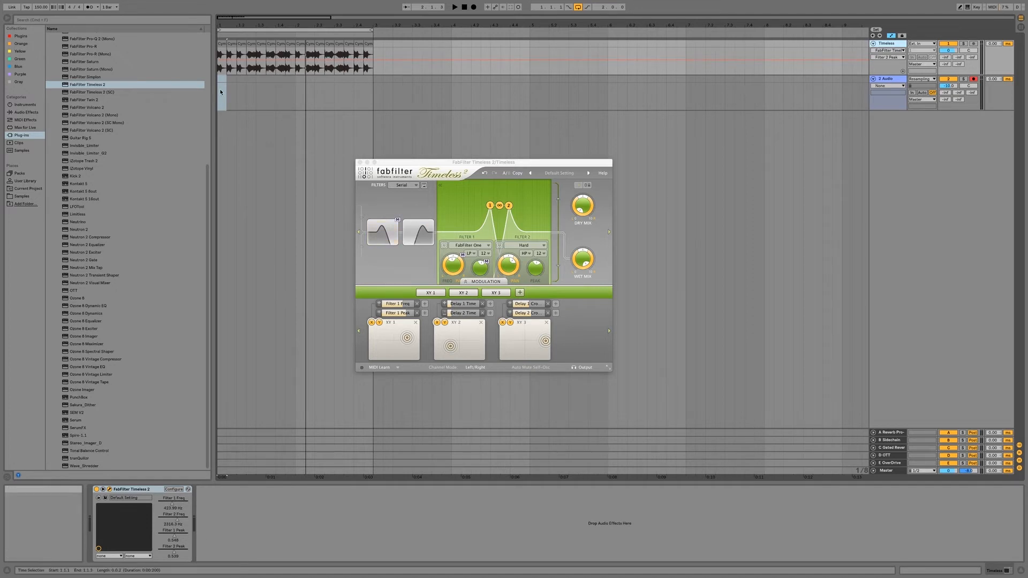
left_click(474, 8)
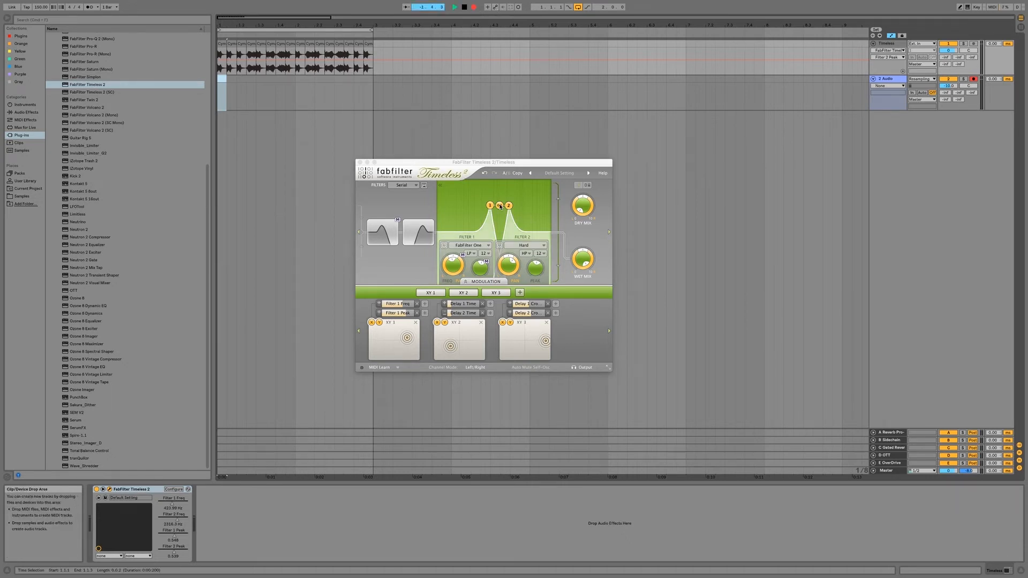
mouse_move(500, 207)
left_mouse_down()
mouse_move(472, 203)
mouse_move(497, 204)
left_mouse_up()
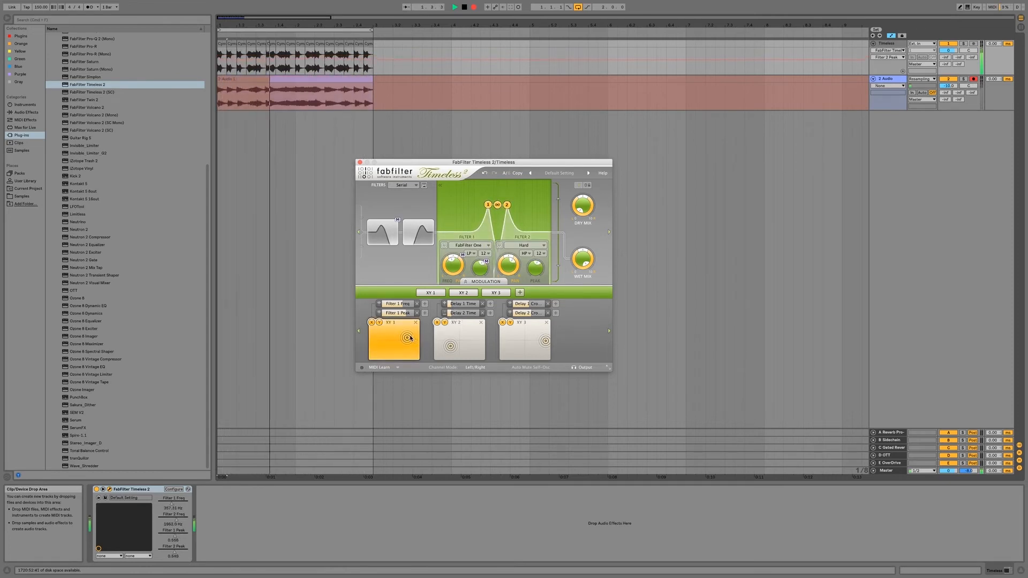
mouse_move(410, 338)
left_mouse_down()
mouse_move(398, 339)
mouse_move(411, 341)
left_mouse_up()
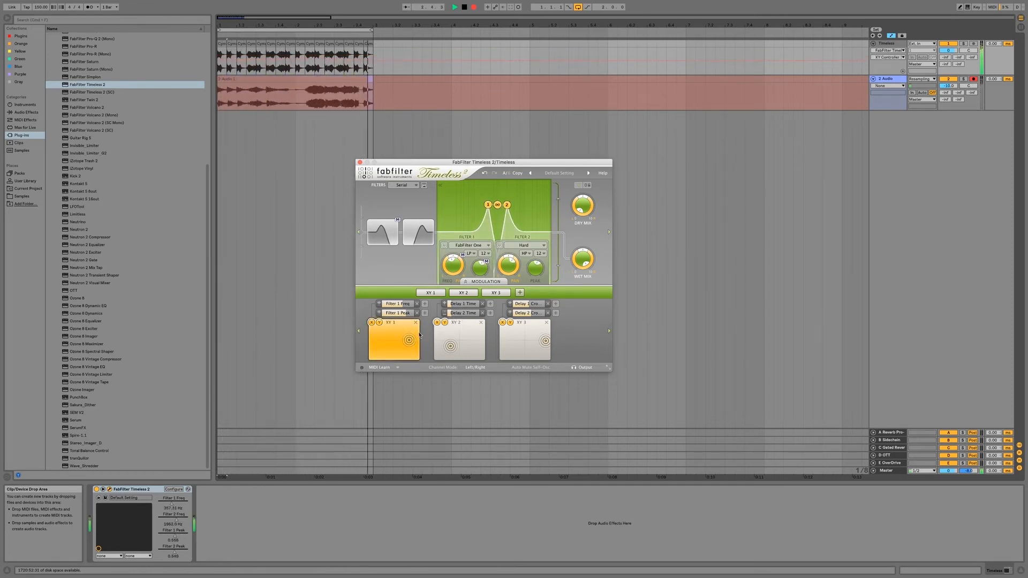
mouse_move(497, 204)
left_mouse_down()
mouse_move(490, 216)
mouse_move(512, 211)
mouse_move(471, 197)
mouse_move(491, 196)
left_mouse_up()
key("space")
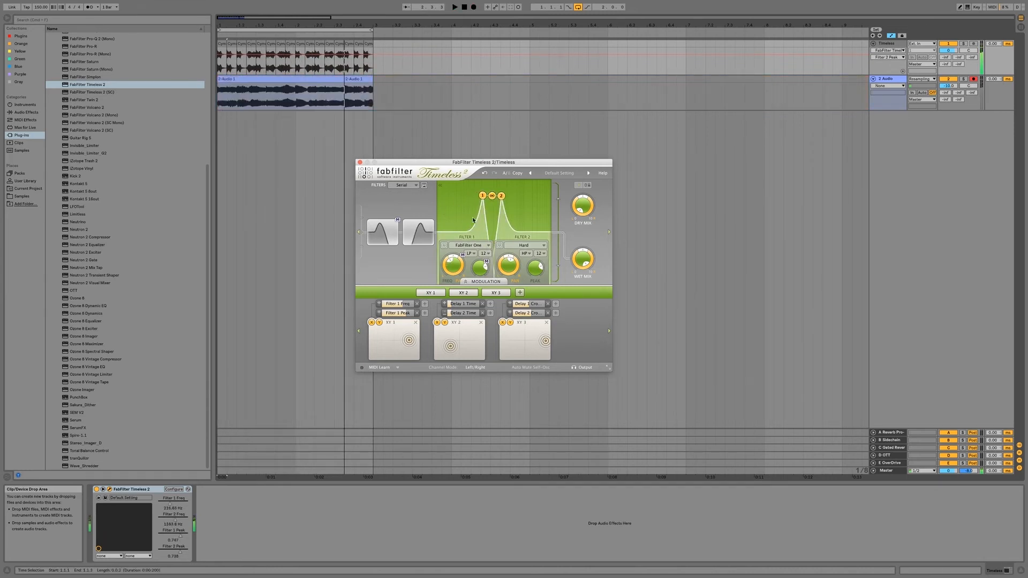
Move the recorded clip clear of the loop and extend its edges to expose the full take from bar 4 onward
left_click_drag(282, 79, 807, 104)
key("minus")
key("minus")
key("minus")
key("minus")
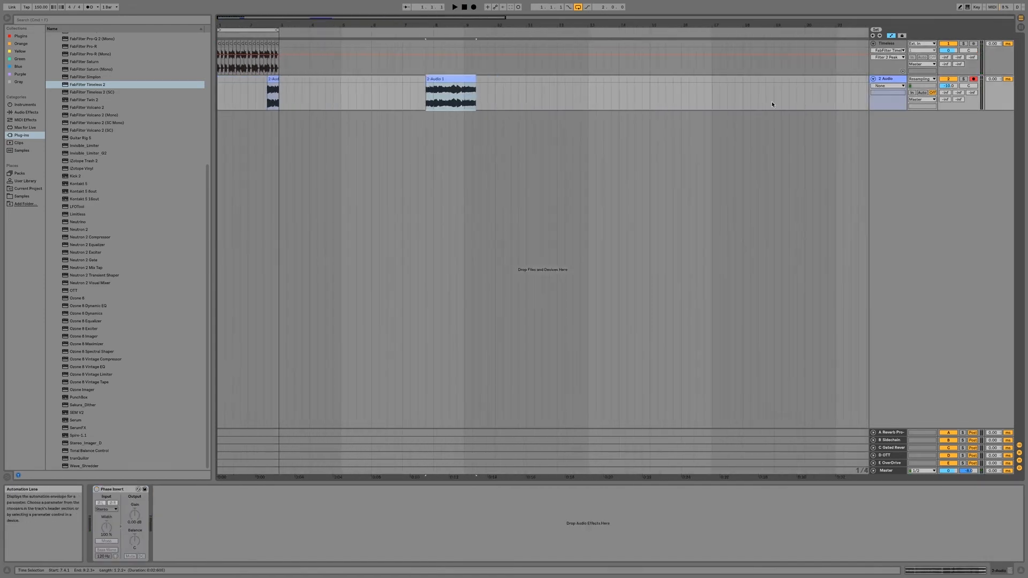
left_click_drag(452, 79, 294, 72)
left_click_drag(434, 79, 573, 79)
left_click_drag(433, 79, 287, 65)
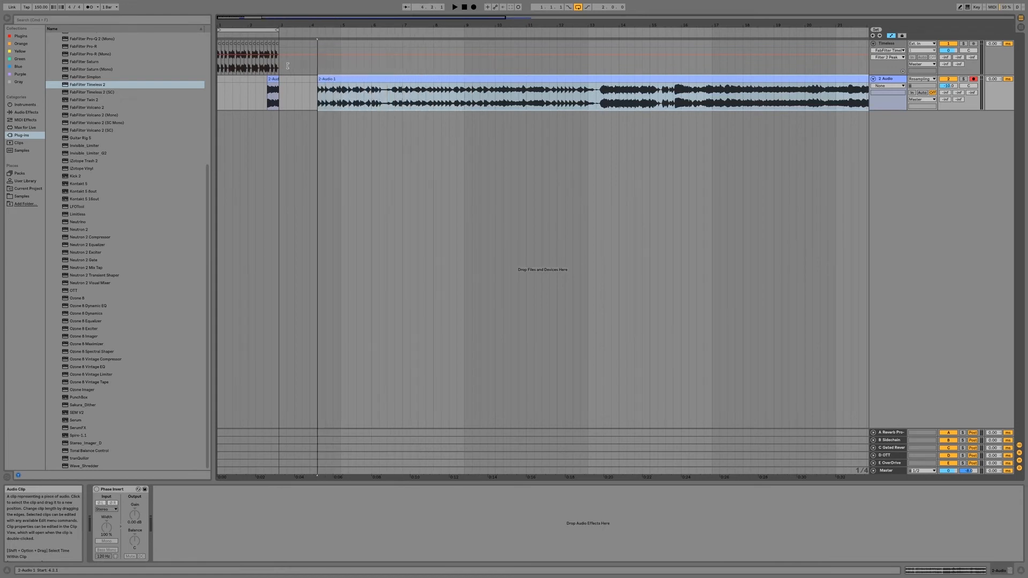
scroll(286, 73, "right", 10)
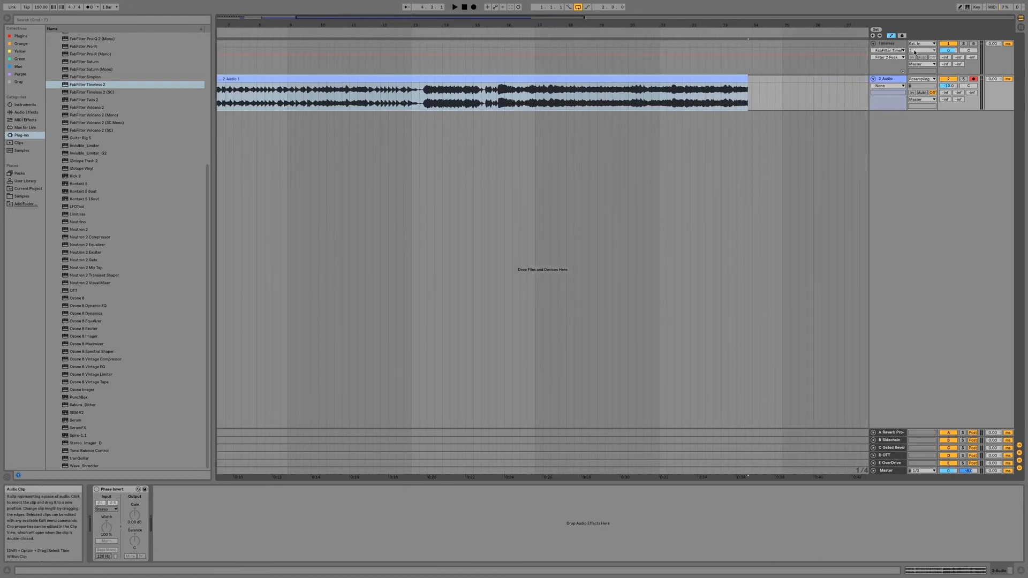
Hide the automation lanes, solo the resampled track and play the recording from its start
left_click(893, 37)
scroll(495, 78, "left", 5)
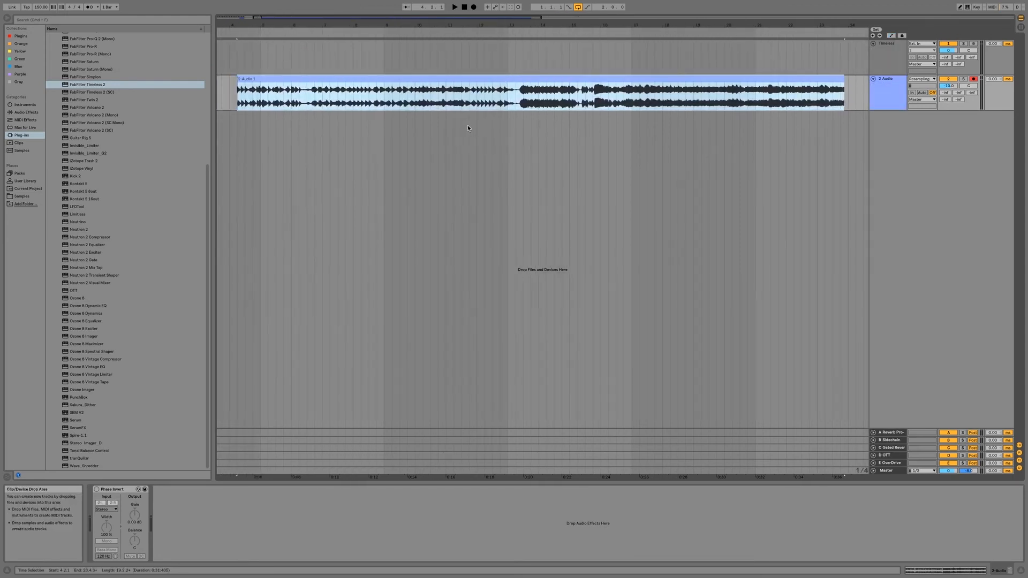
left_click(469, 60)
left_click(235, 91)
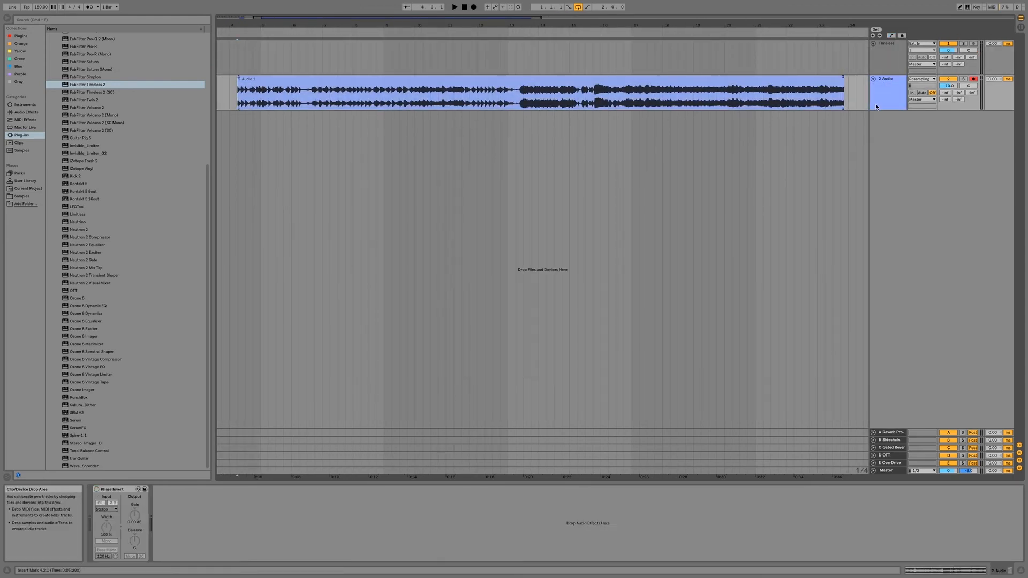
left_click(963, 79)
key("space")
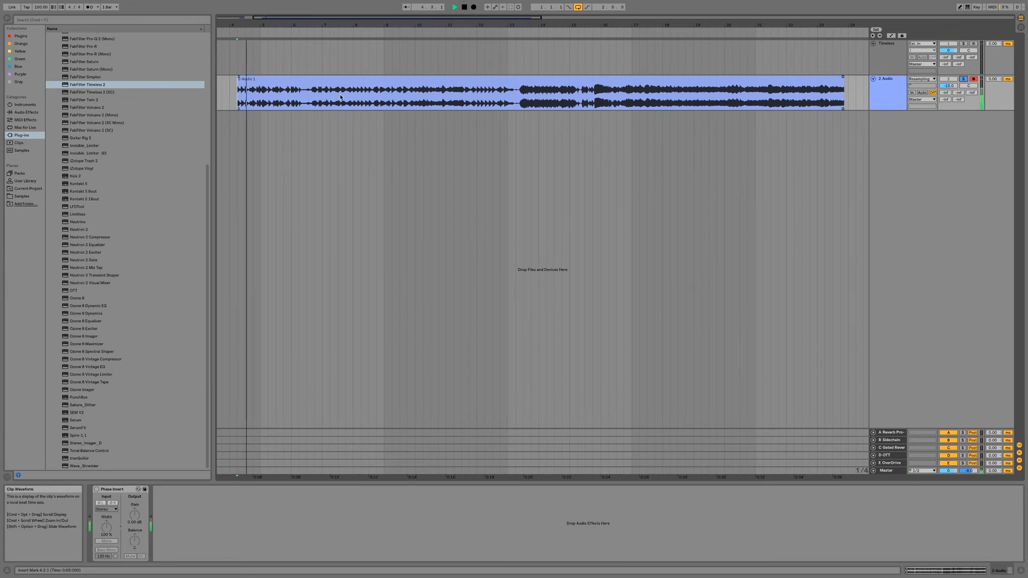
Audition several points along the recording and loop the two-beat section starting at 12.1.1
left_click(358, 99)
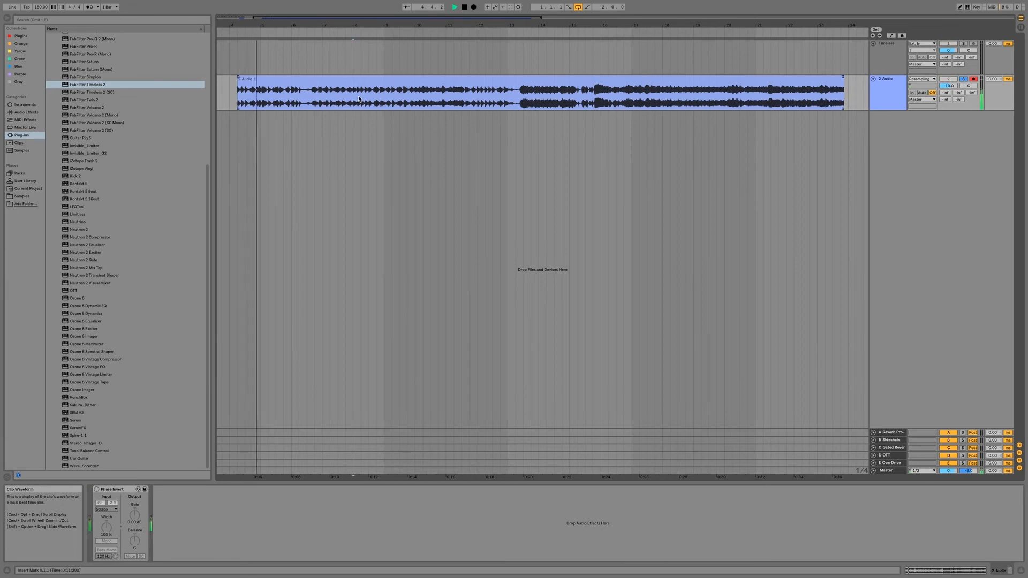
left_click(518, 99)
left_click(515, 99)
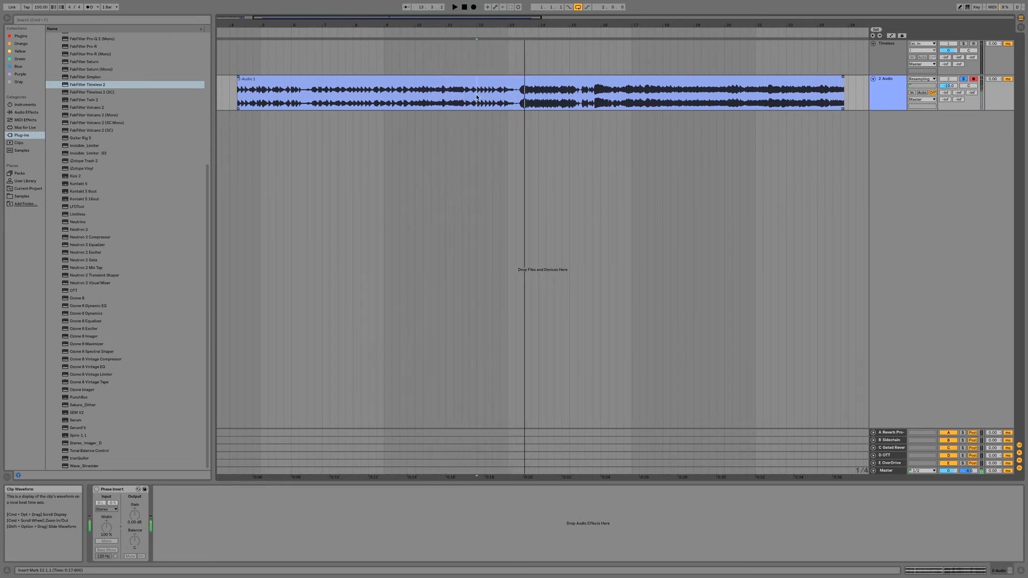
left_click(477, 97)
left_click_drag(477, 98, 490, 98)
key("space")
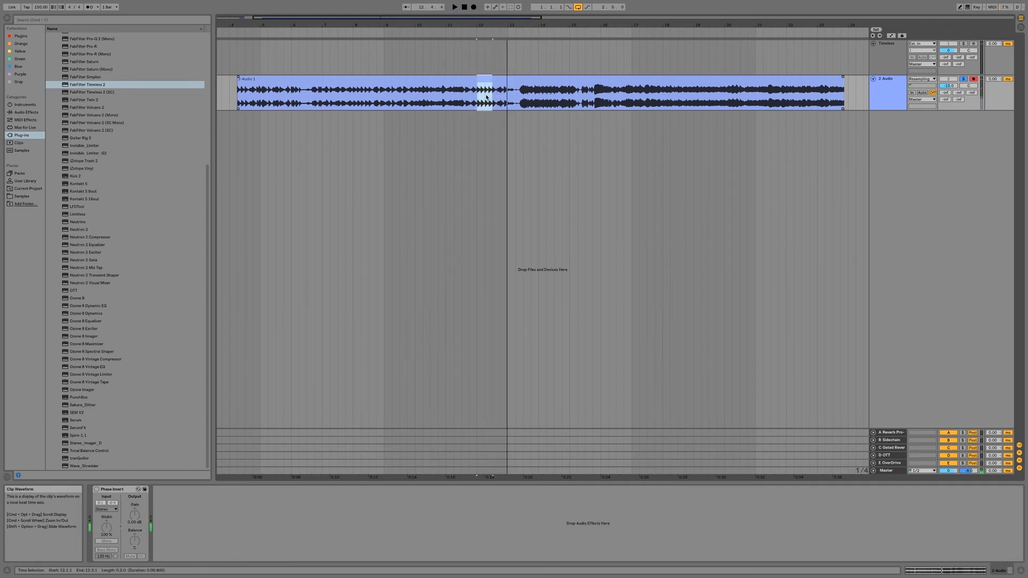
key("space")
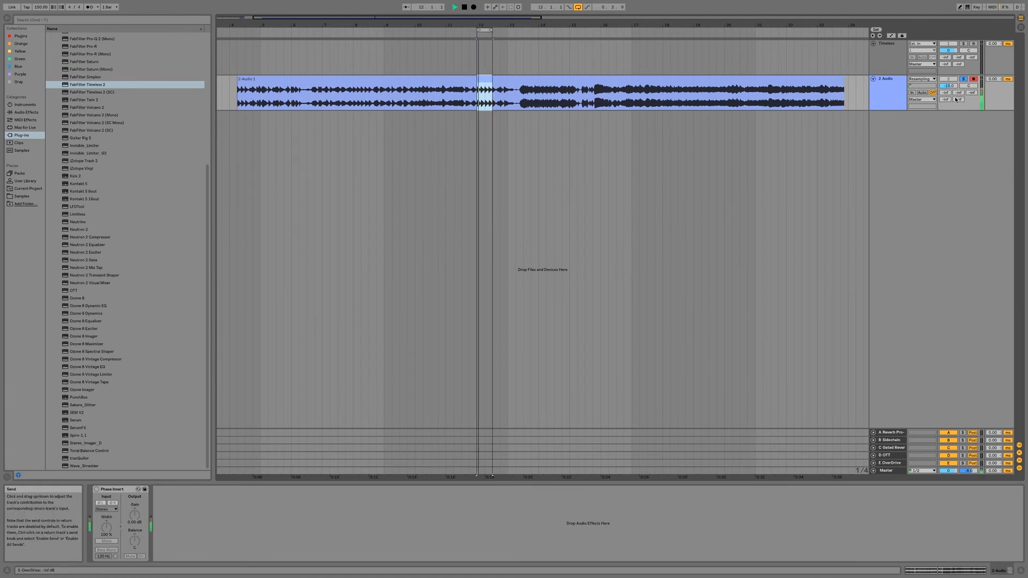
Raise the resampled track's send to the OTT return and play the recording from 13.2.1
left_click_drag(945, 99, 945, 75)
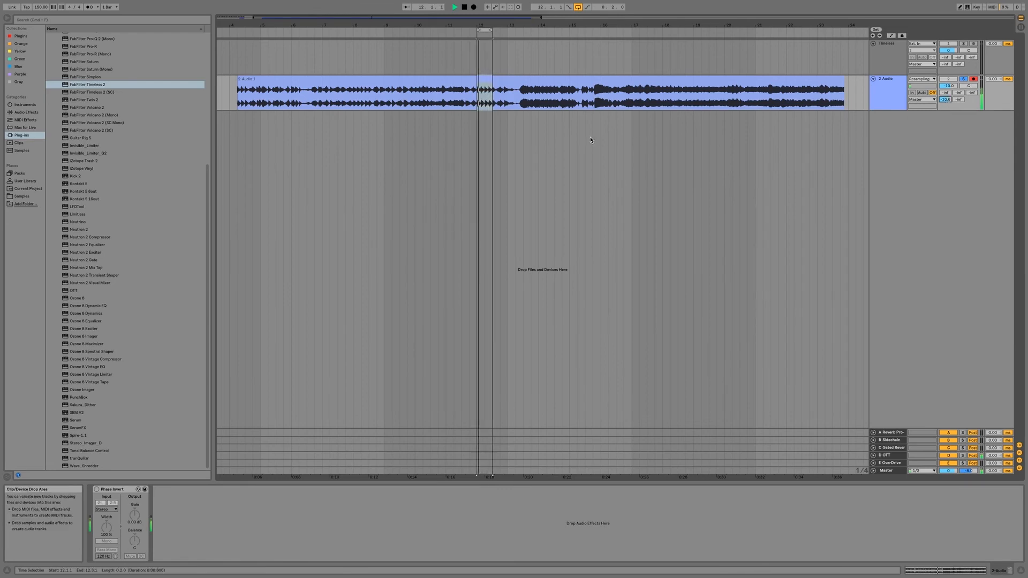
key("space")
left_click(516, 99)
key("space")
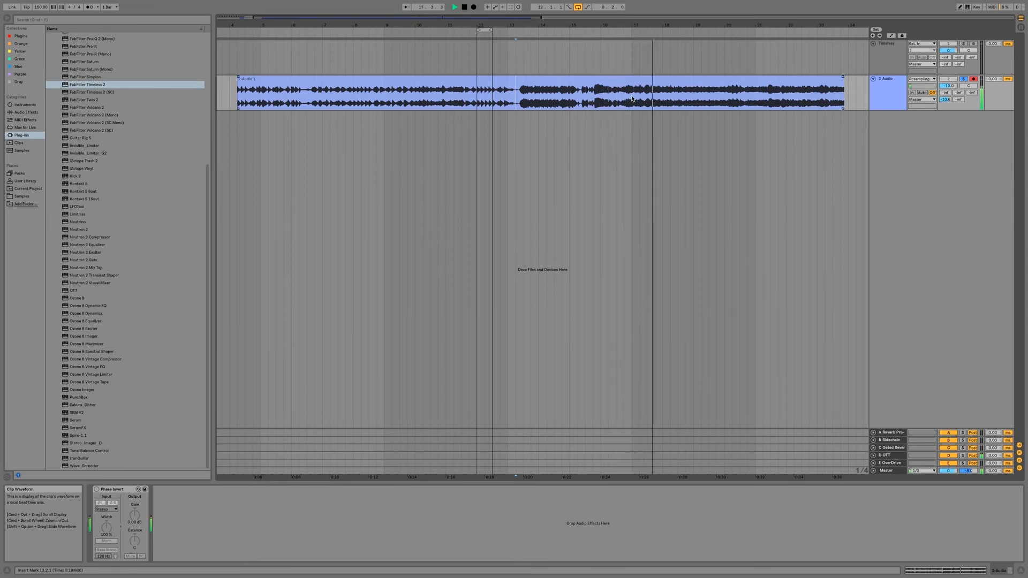
key("space")
Cut the three-sixteenth slice starting at 17.3.3 from the recording, paste it at 25.1.1 and play it
scroll(652, 98, "up", 6)
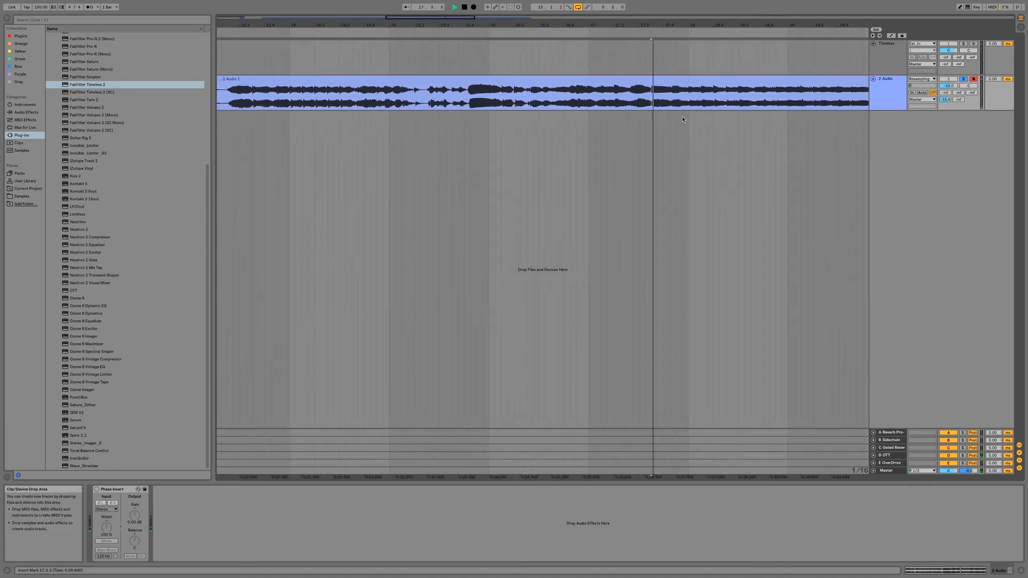
key("space")
left_click(669, 102)
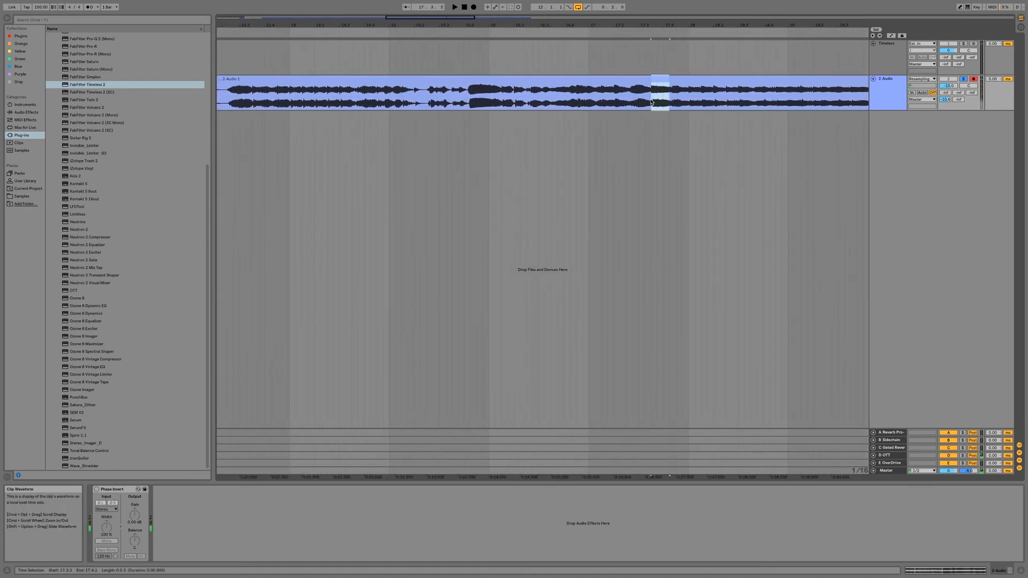
key("space")
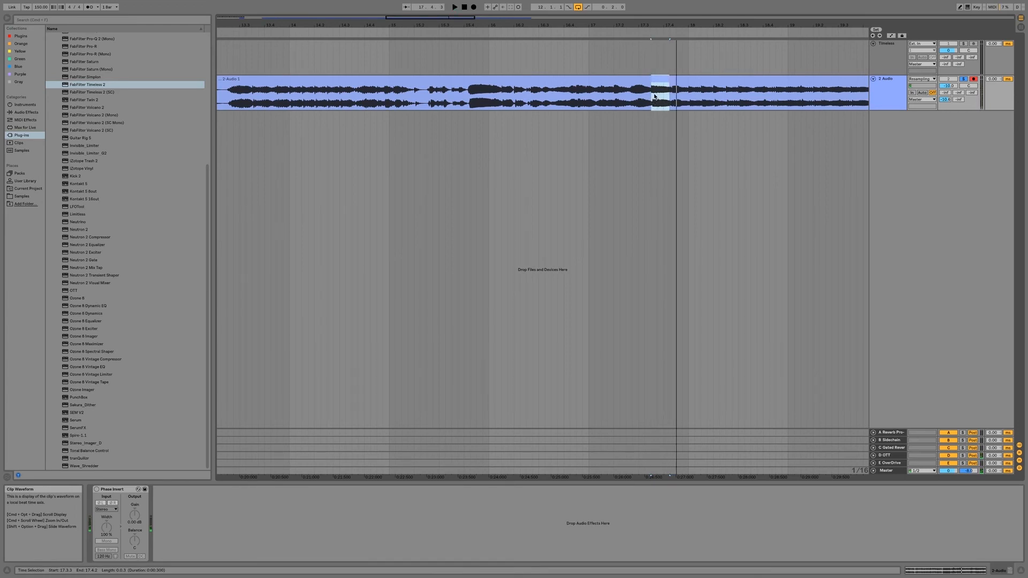
key("Delete")
scroll(686, 87, "down", 8)
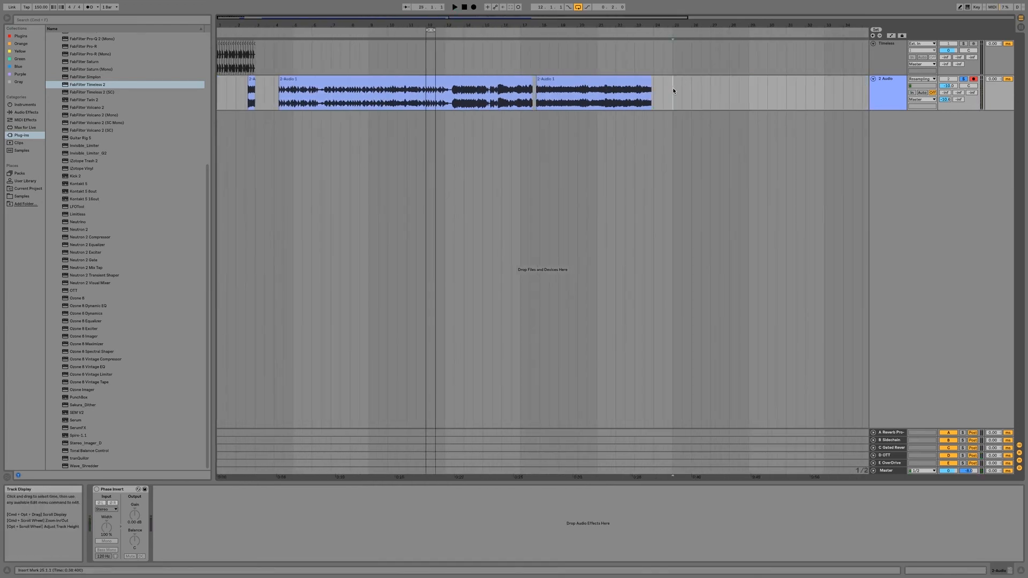
scroll(683, 91, "up", 10)
key("space")
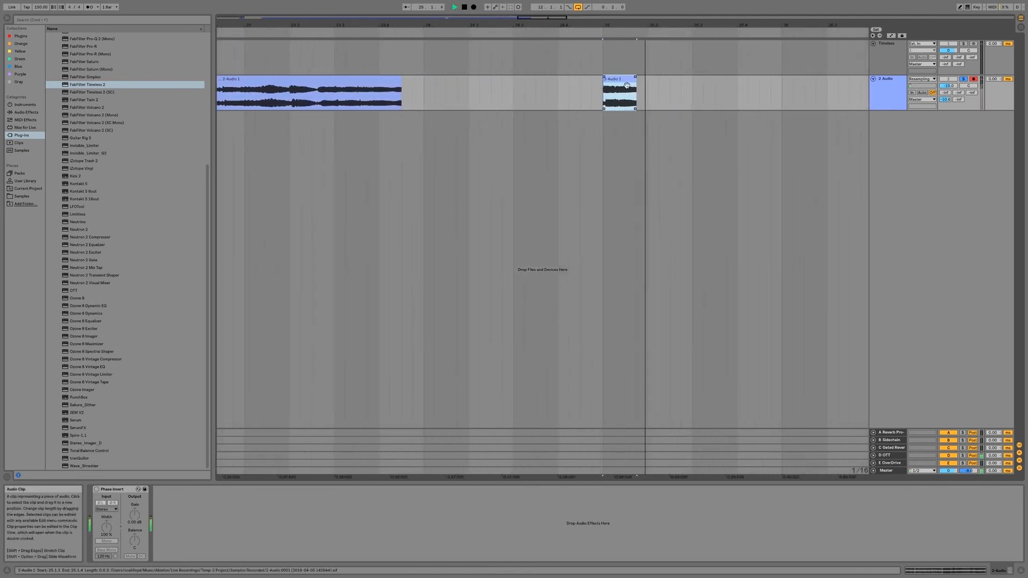
Arrange full and shortened copies of the slice after 25.1.1 as a stutter pattern and audition it
left_click_drag(635, 80, 625, 80)
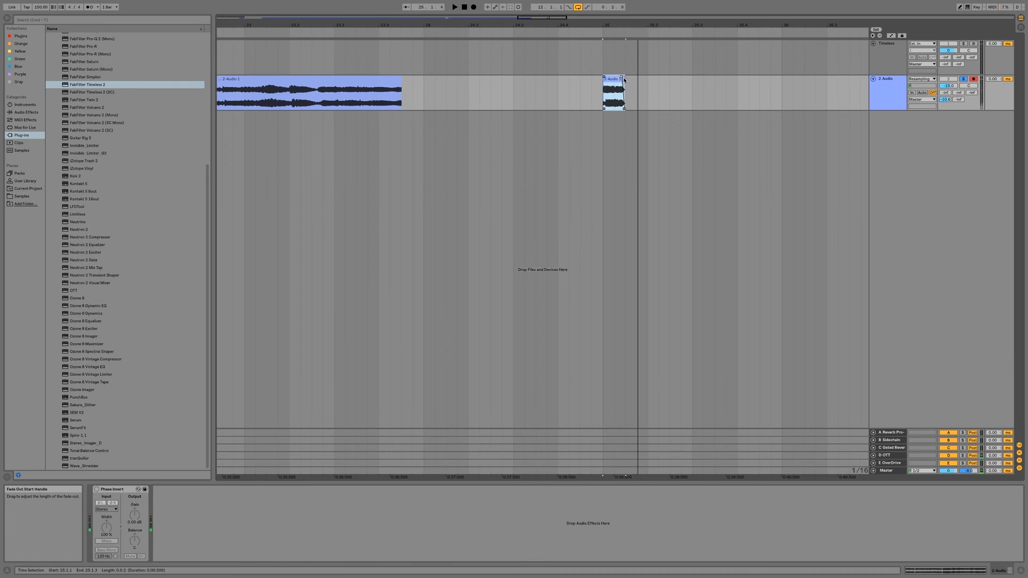
left_click_drag(622, 79, 706, 81)
key("space")
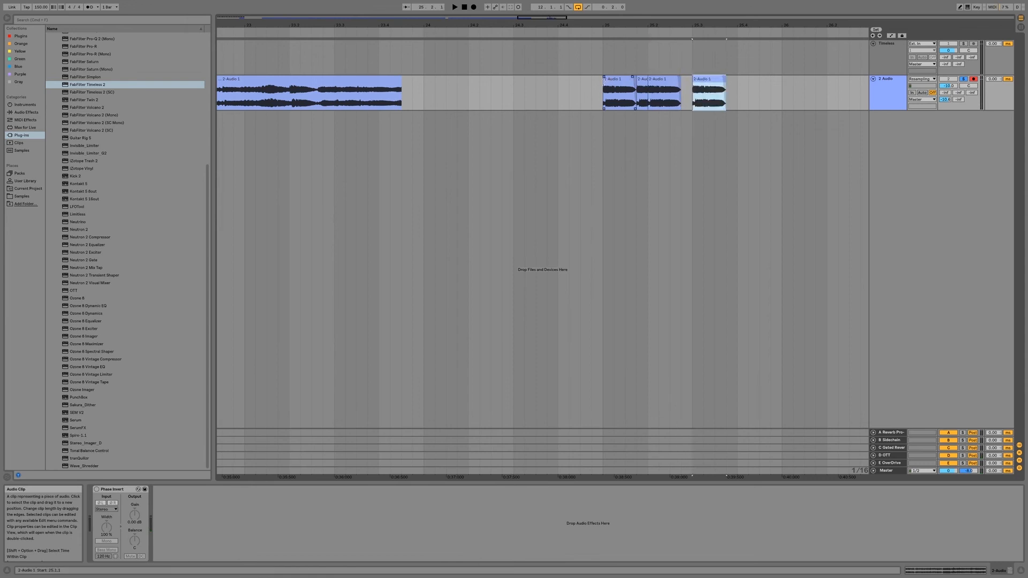
left_click(592, 83)
key("space")
key("space")
key("space")
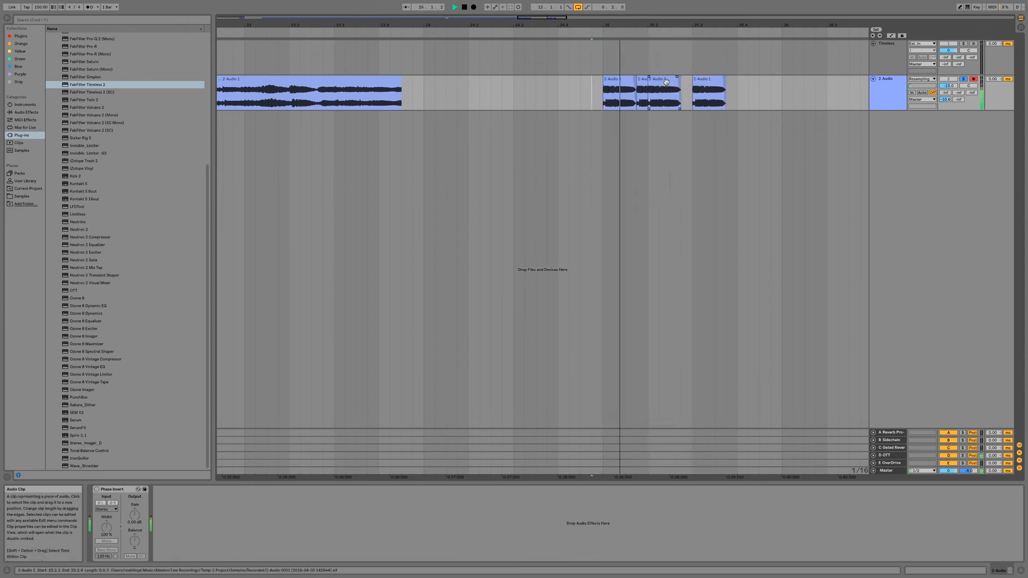
key("space")
key("space")
key("space")
Move the last slice earlier against the preceding copy to close the gap, and replay the pattern from 25.1.1
left_click(701, 80)
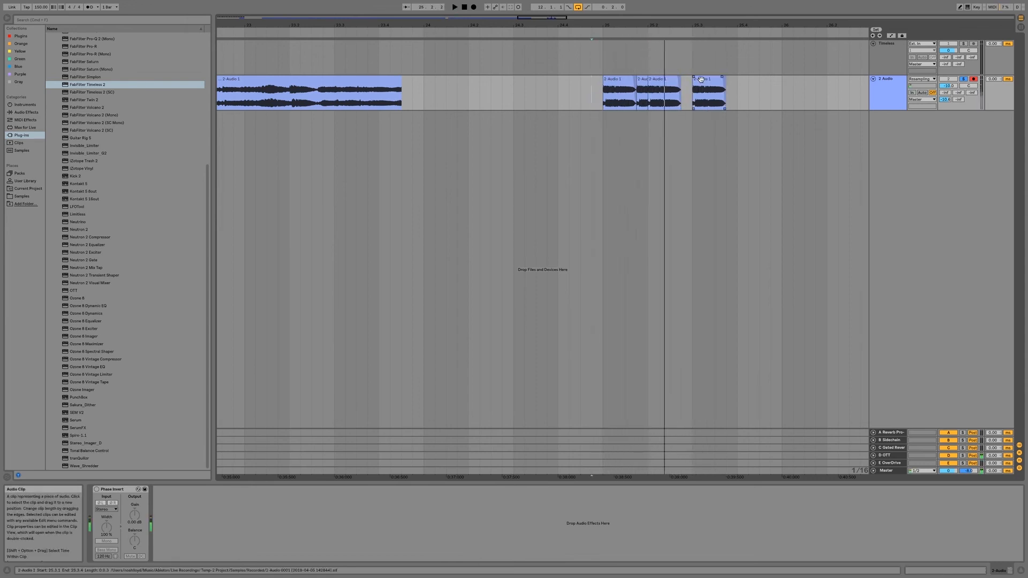
left_click_drag(700, 80, 679, 84)
left_click(598, 85)
key("space")
key("space")
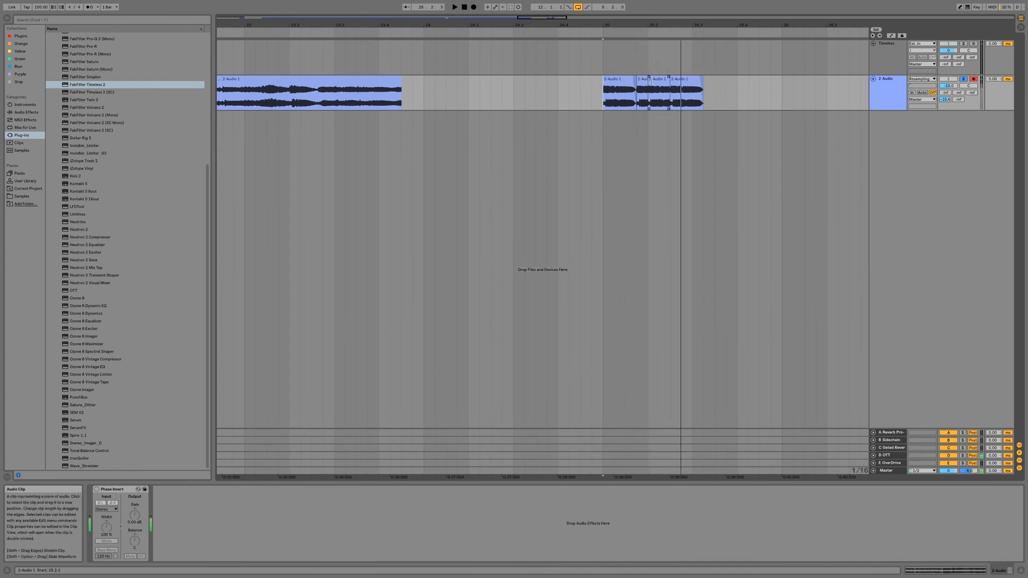
key("space")
key("space")
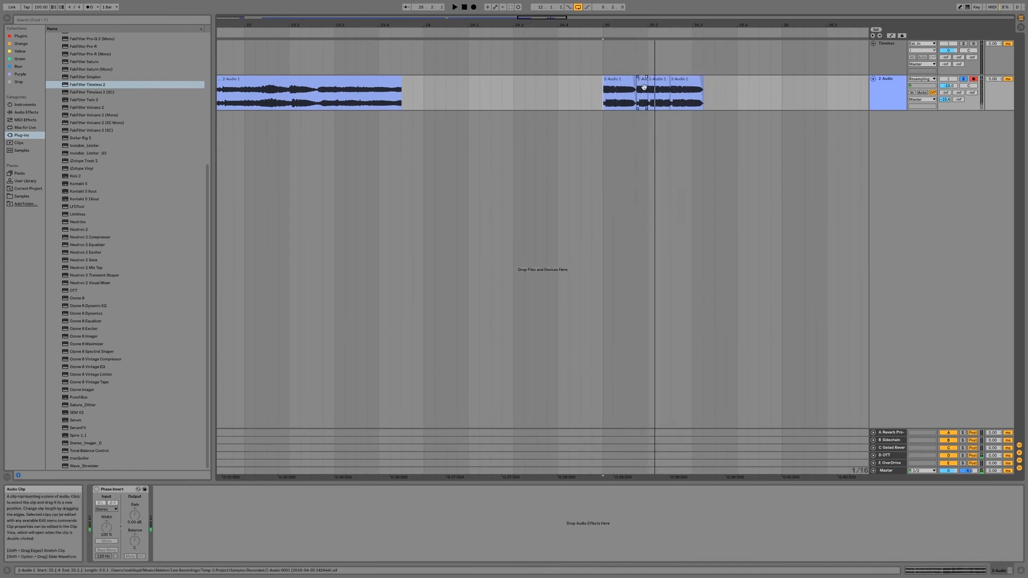
Delete all recorded clips and chopped slices from the resampled 2 Audio track, from the earliest fragment through the stutter pattern
scroll(642, 87, "down", 6)
scroll(419, 103, "left", 5)
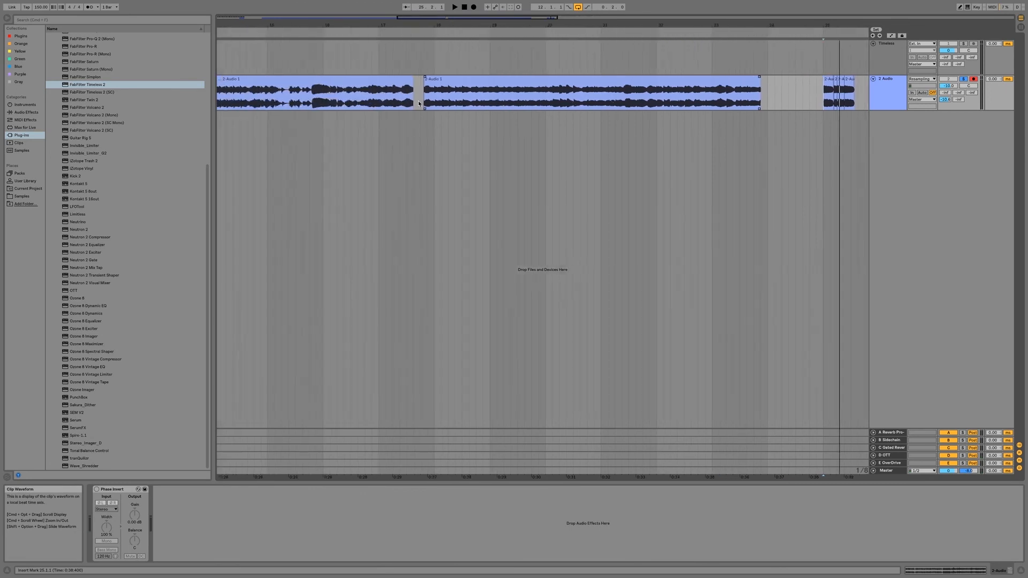
scroll(347, 97, "down", 3)
scroll(347, 97, "down", 3)
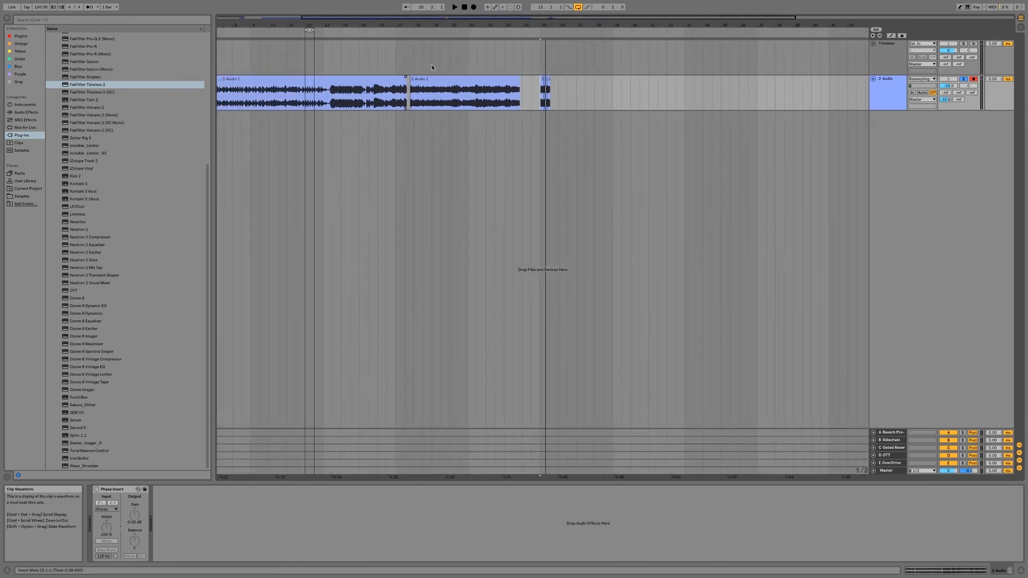
left_click(490, 78)
left_click_drag(567, 86, 311, 82)
scroll(314, 82, "down", 3)
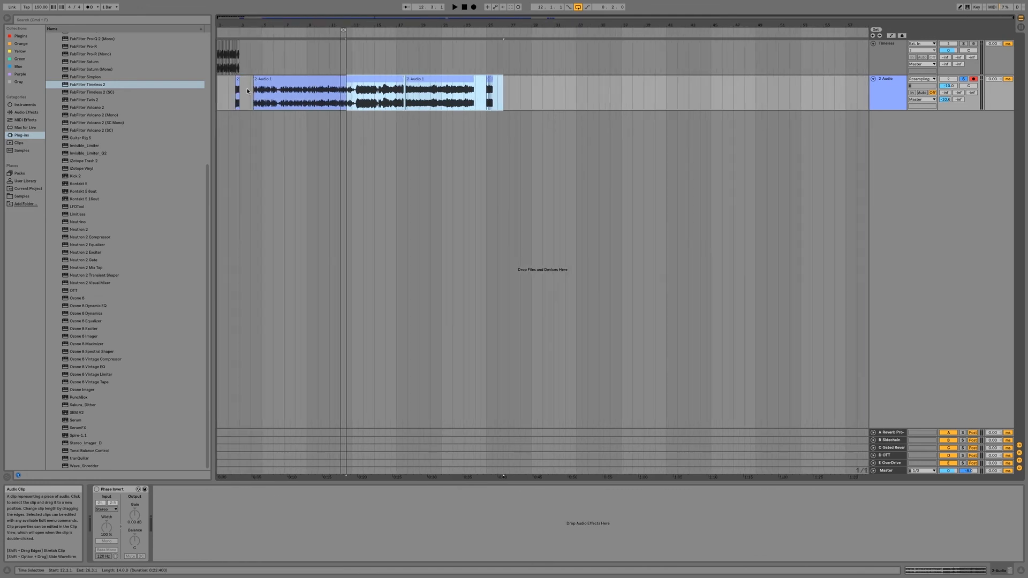
left_click(236, 90, "shift")
key("Delete")
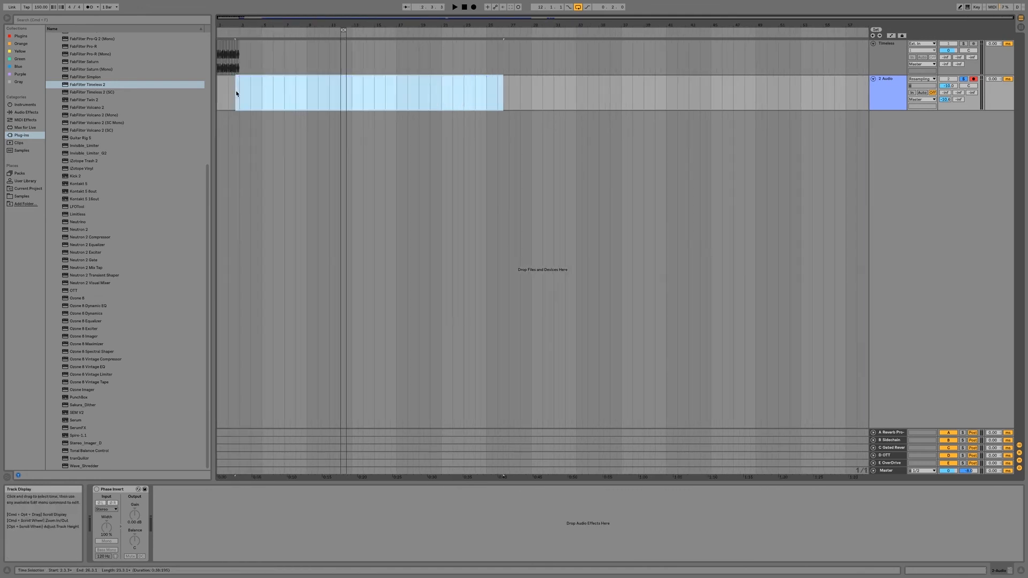
Bypass FabFilter Timeless 2 on the Timeless track and play that track's original loop soloed from 1.1.1
left_click(880, 62)
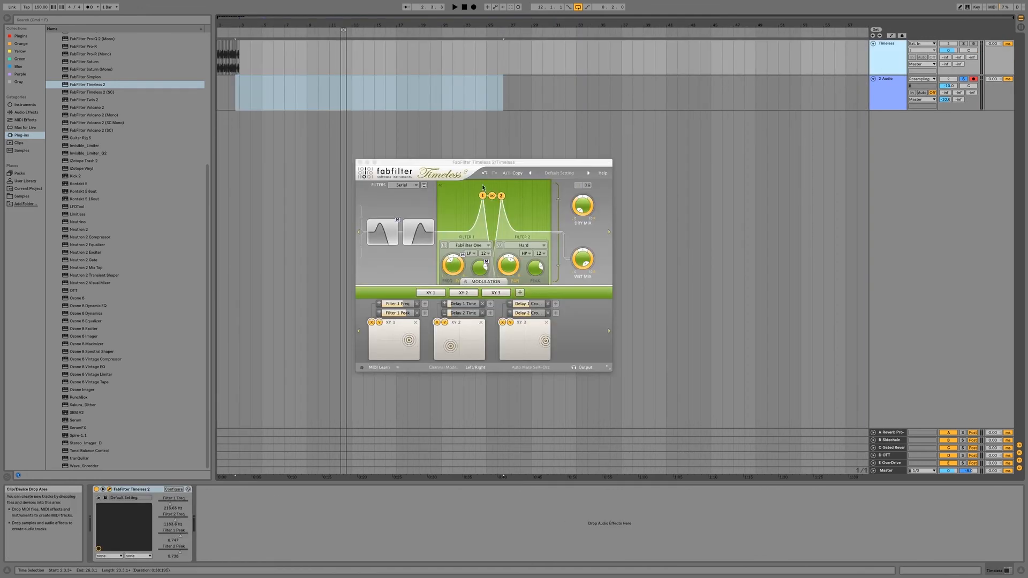
left_click(97, 490)
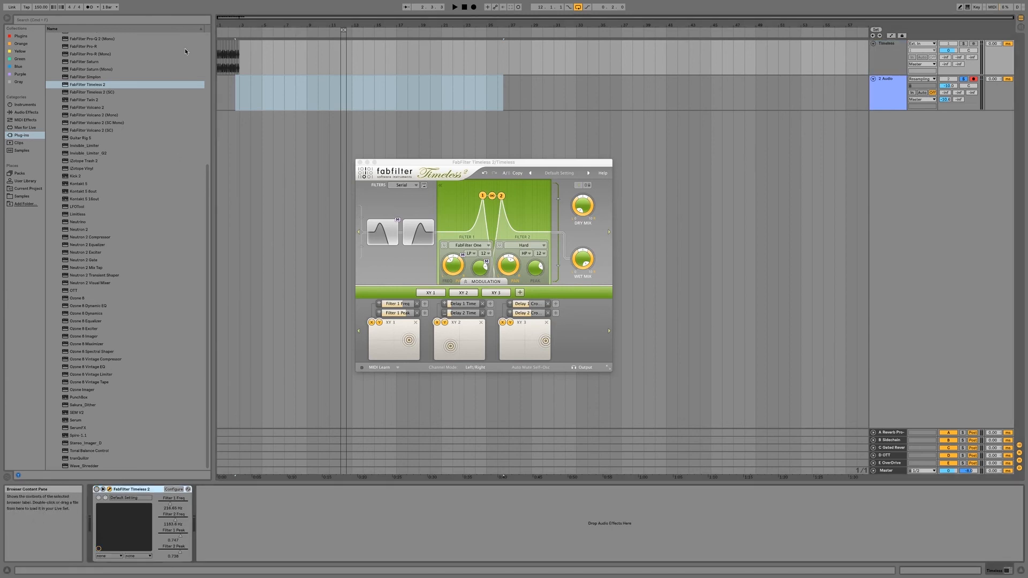
left_click(217, 87)
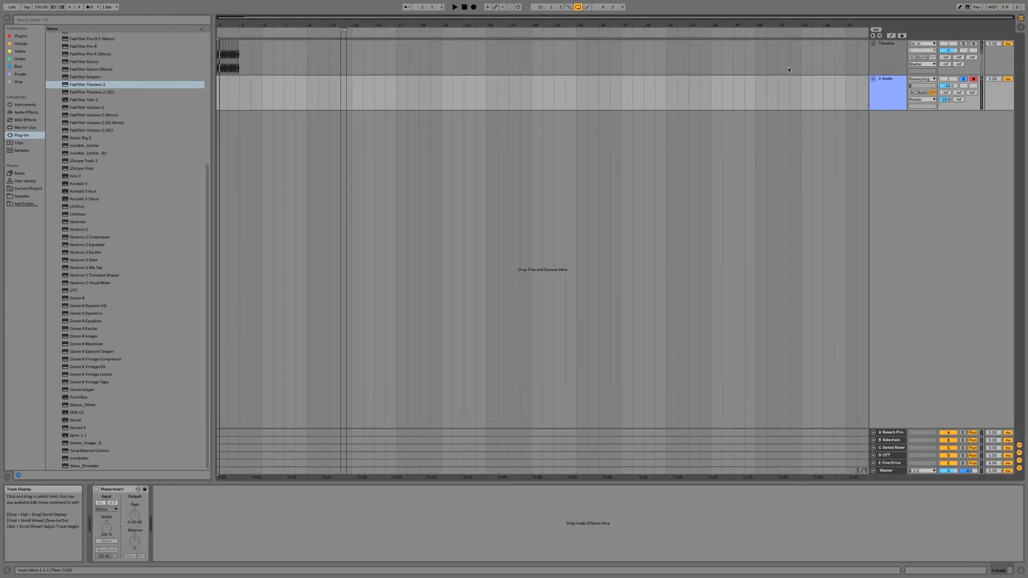
left_click(962, 43)
key("space")
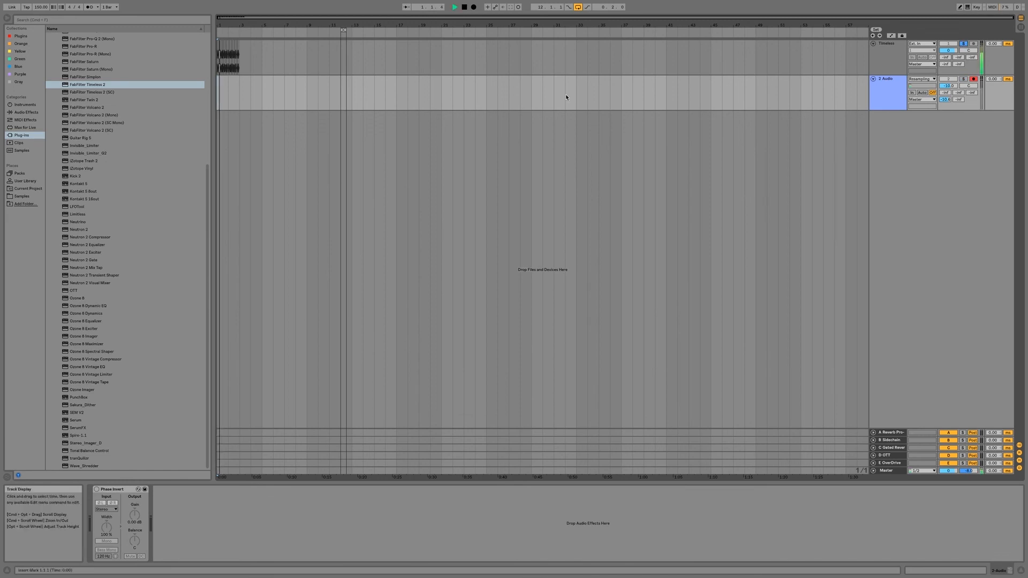